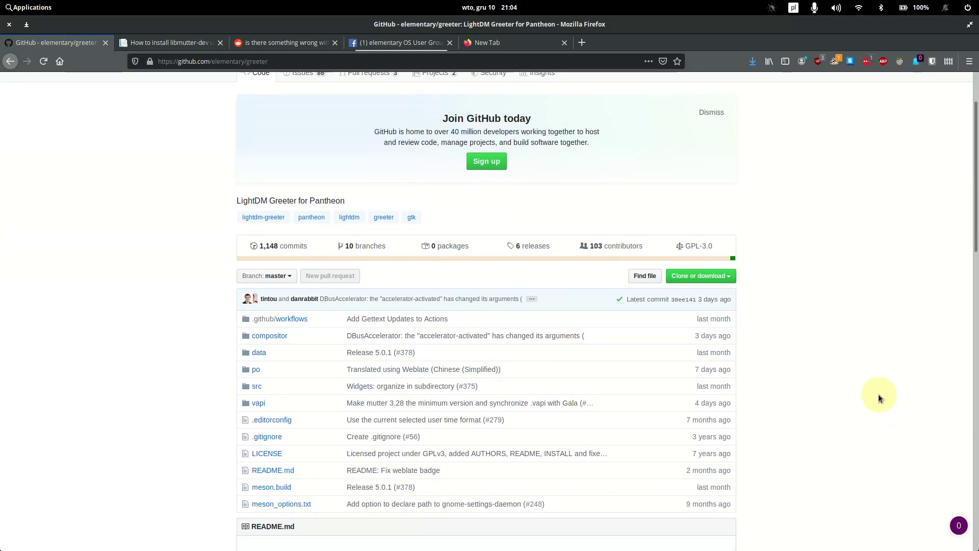
{"action": "scroll", "coordinate": [876, 396], "scroll_direction": "down", "scroll_amount": 2}
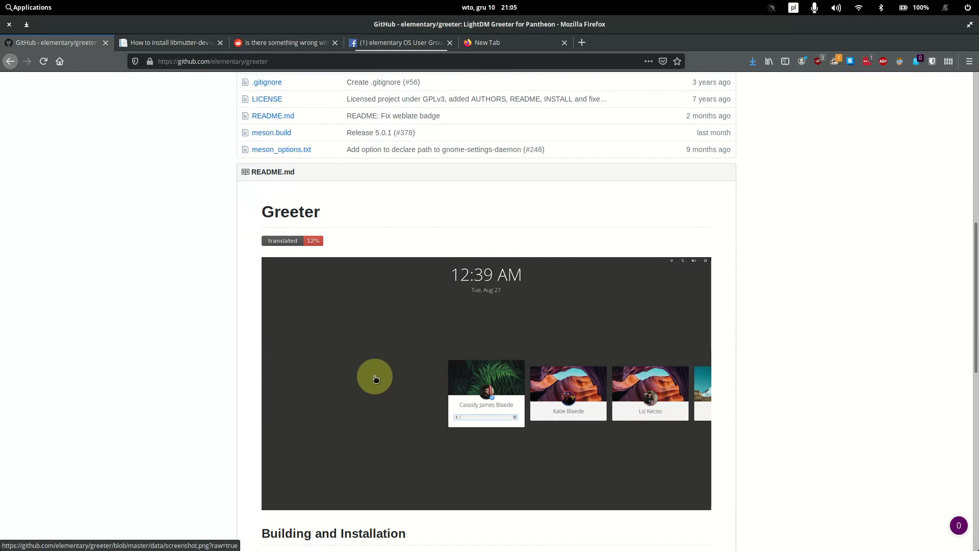
Step: Open the greeter's README.md and scroll to its Building and Installation list, highlighting gnome-settings-daemon
{"action": "scroll", "coordinate": [376, 378], "scroll_direction": "up", "scroll_amount": 3}
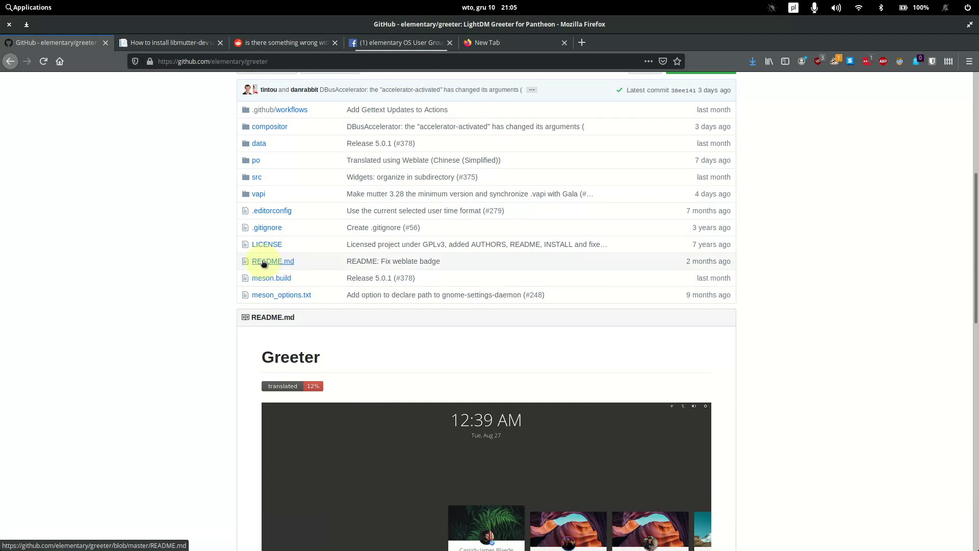
{"action": "left_click", "coordinate": [268, 264]}
{"action": "scroll", "coordinate": [540, 365], "scroll_direction": "down", "scroll_amount": 6}
{"action": "scroll", "coordinate": [542, 368], "scroll_direction": "down", "scroll_amount": 5}
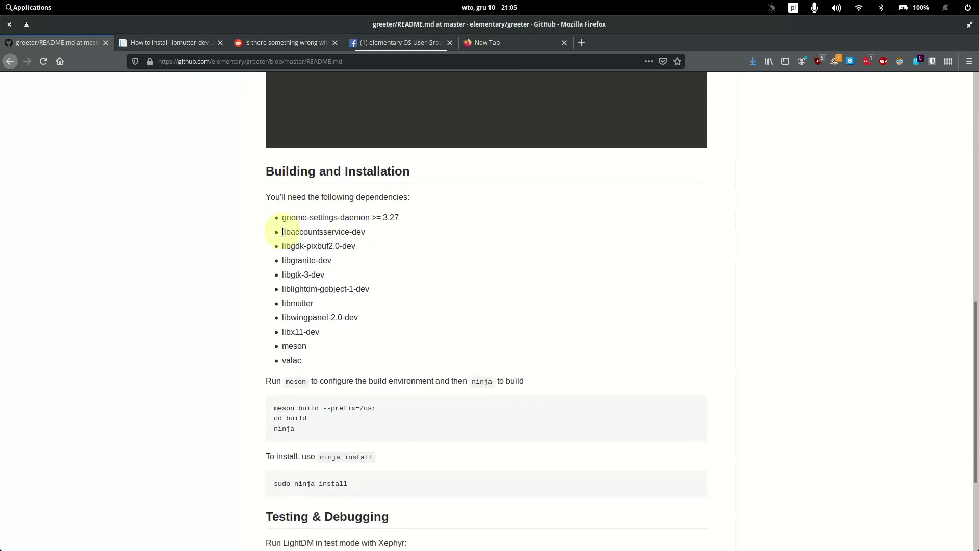
{"action": "left_click_drag", "start_coordinate": [282, 217], "coordinate": [400, 219]}
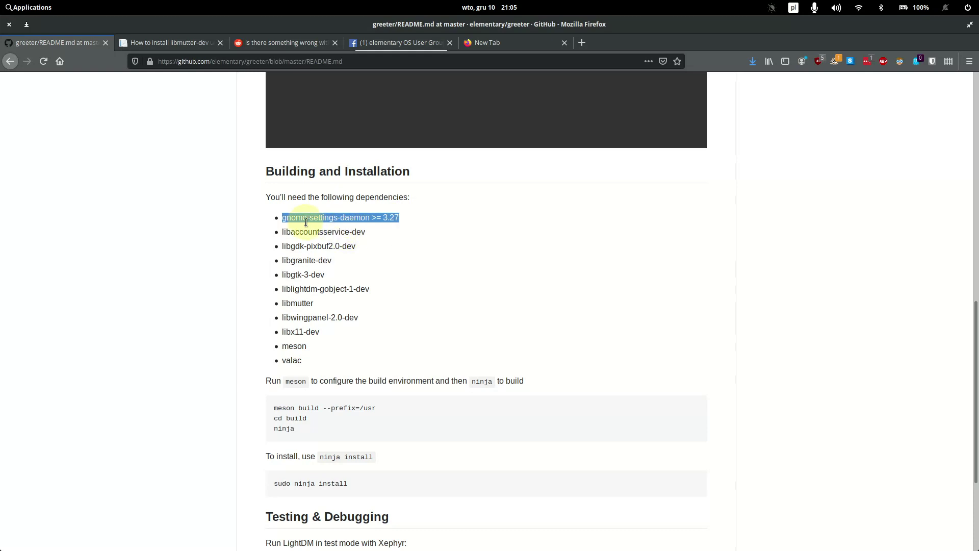
{"action": "left_click", "coordinate": [400, 223]}
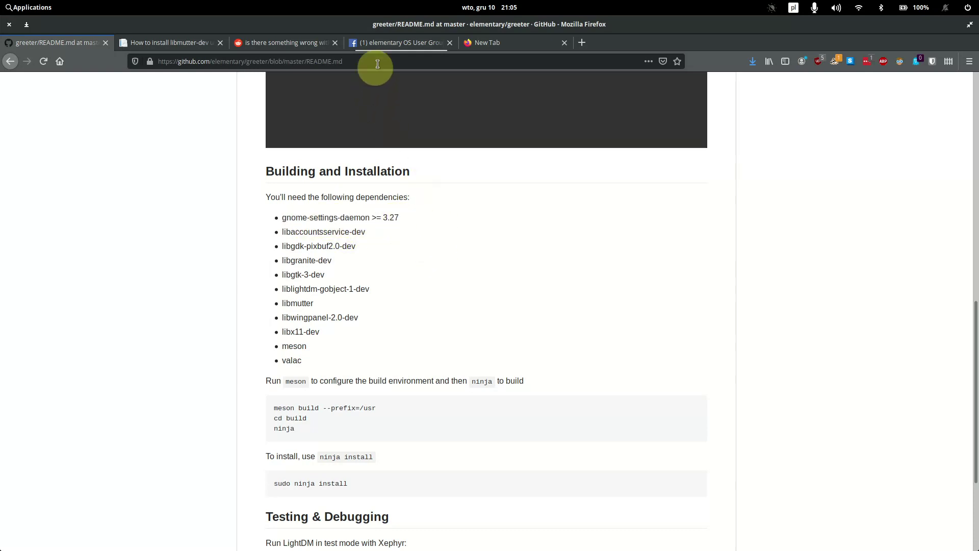
Step: Copy 'sudo gnome-control-center --version' from the elementary OS User Group post
{"action": "left_click", "coordinate": [377, 44]}
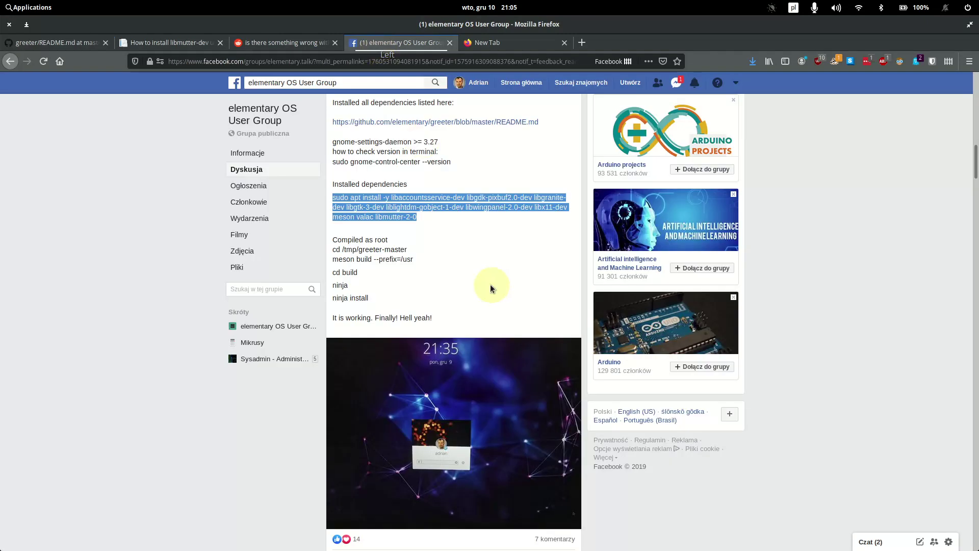
{"action": "left_click", "coordinate": [437, 229]}
{"action": "left_click_drag", "start_coordinate": [335, 164], "coordinate": [449, 163]}
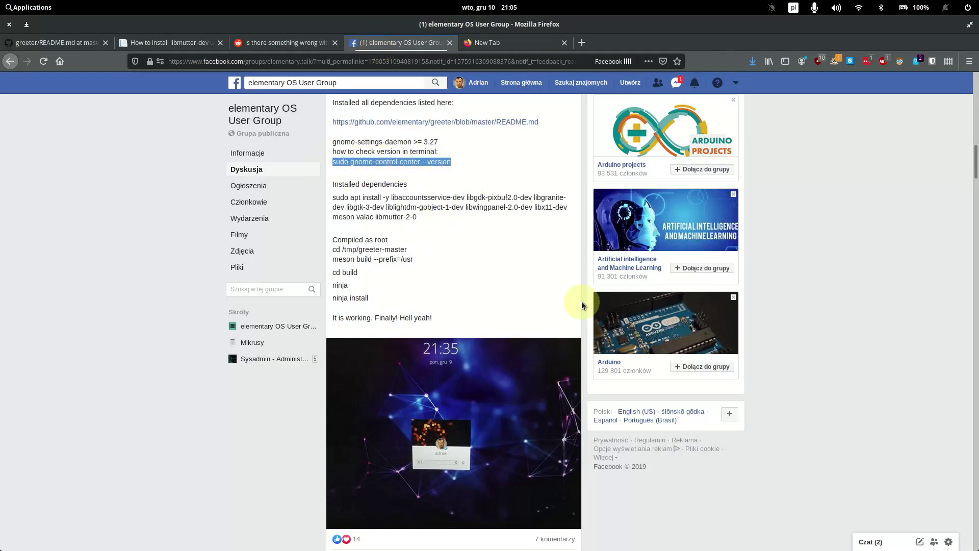
{"action": "right_click", "coordinate": [422, 164]}
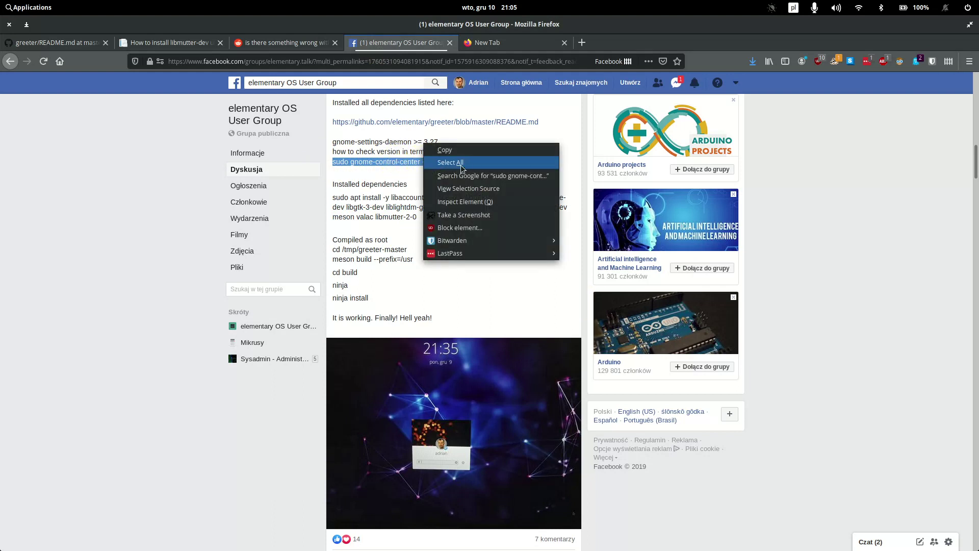
{"action": "left_click", "coordinate": [472, 164]}
{"action": "left_click", "coordinate": [473, 164]}
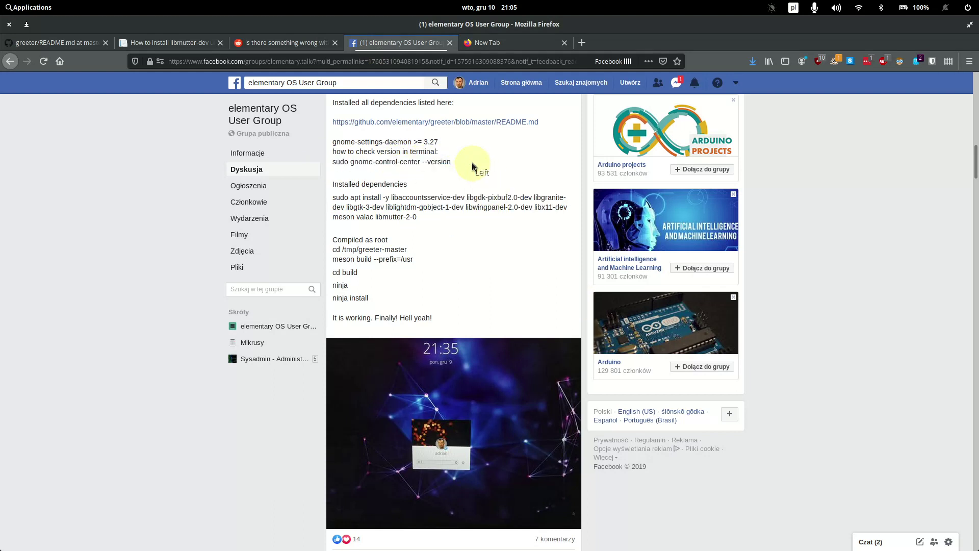
Step: In a cleared home-directory shell, paste and run the version check, which reports 3.28.2
{"action": "mouse_move", "coordinate": [332, 531]}
{"action": "left_click", "coordinate": [245, 543]}
{"action": "type", "text": "cd"}
{"action": "key", "text": "Return"}
{"action": "type", "text": "clear"}
{"action": "key", "text": "Return"}
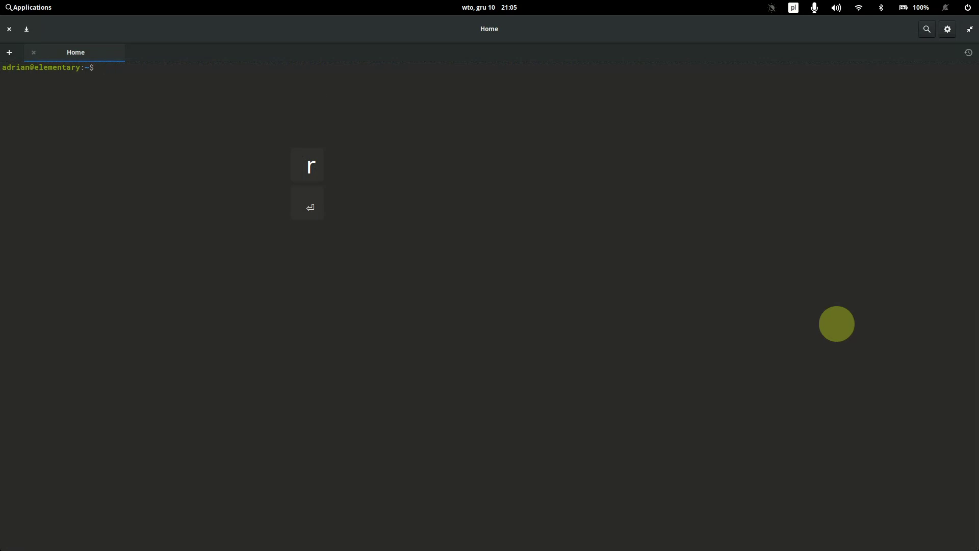
{"action": "key", "text": "ctrl+shift+v"}
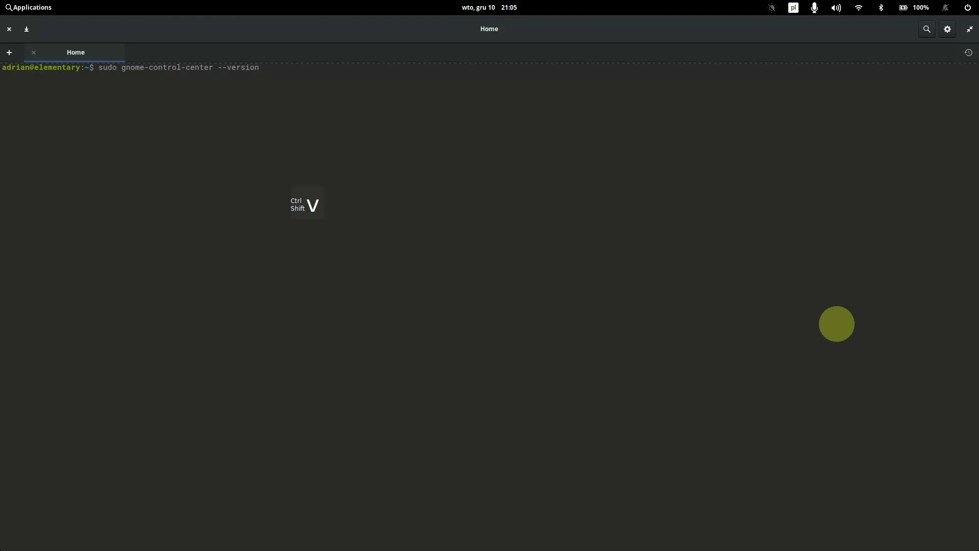
{"action": "key", "text": "Return"}
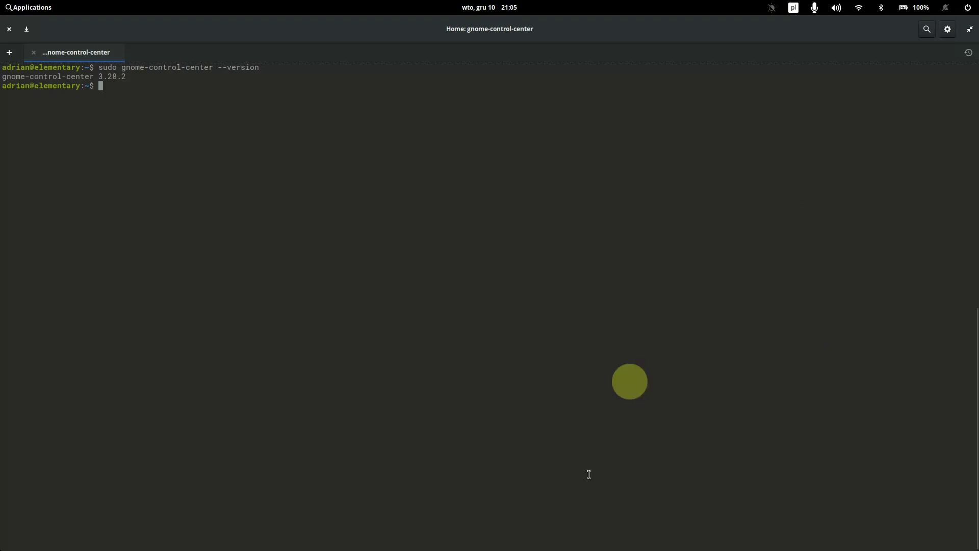
Step: Show the greeter README in Firefox, then minimize it and refocus the terminal
{"action": "left_click", "coordinate": [305, 532]}
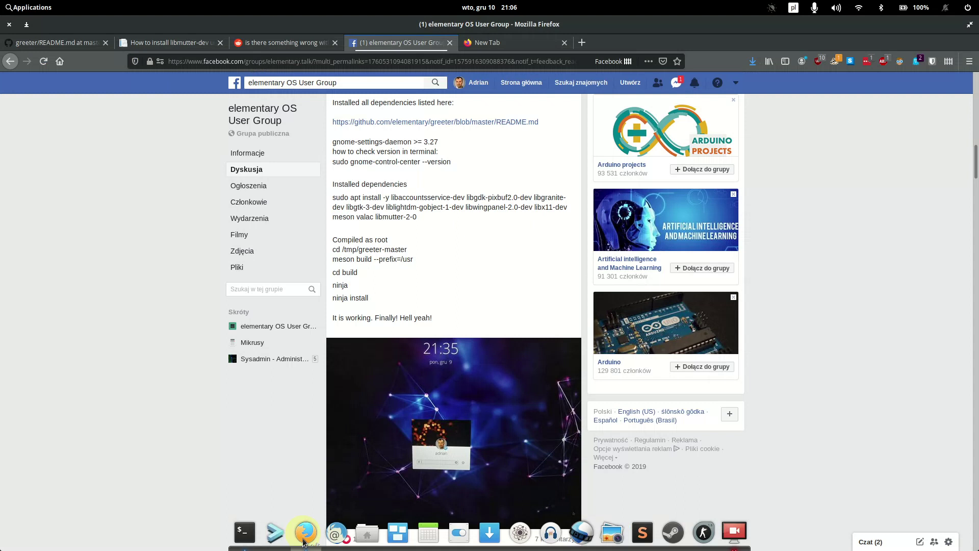
{"action": "left_click", "coordinate": [56, 43]}
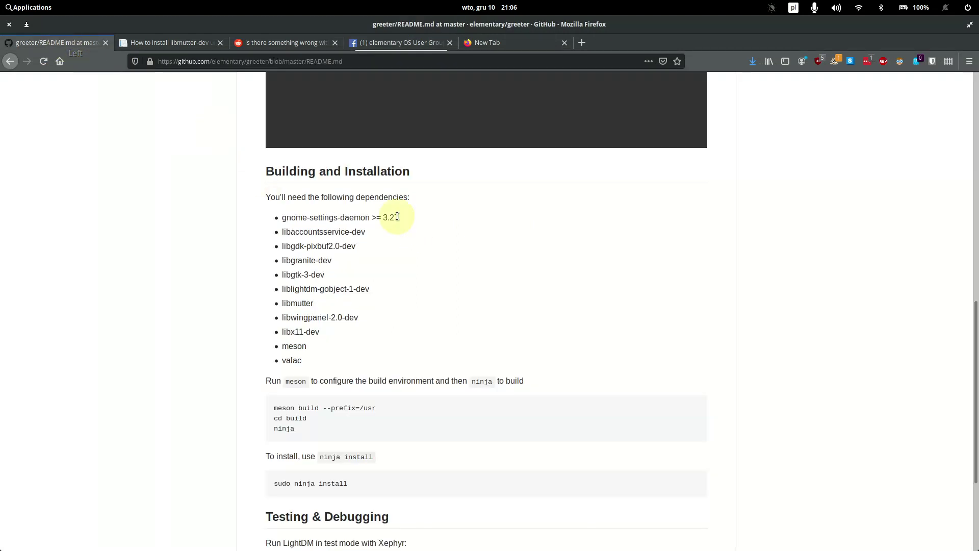
{"action": "left_click", "coordinate": [27, 24]}
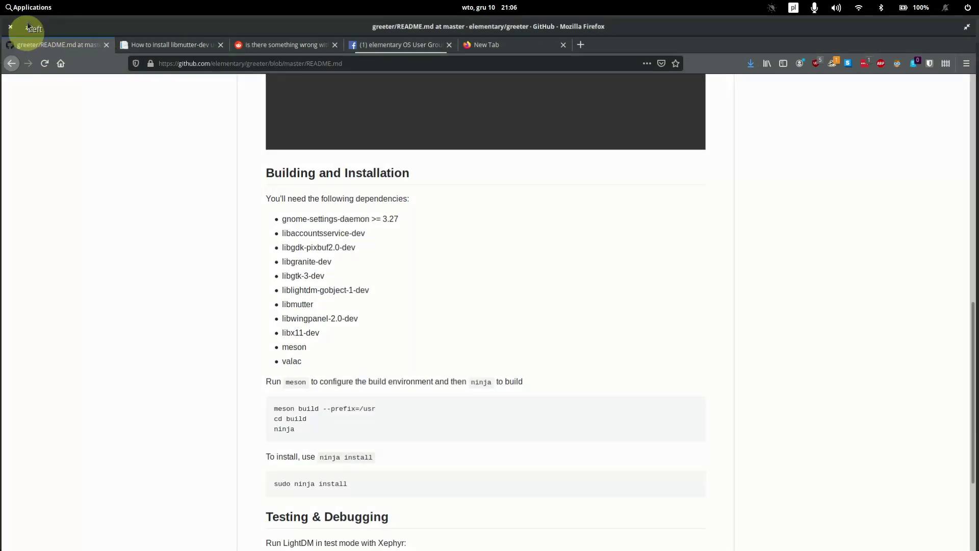
{"action": "left_click", "coordinate": [274, 162]}
Step: Run sudo apt update && sudo apt upgrade, then rerun the gnome-control-center version check
{"action": "type", "text": "sudop"}
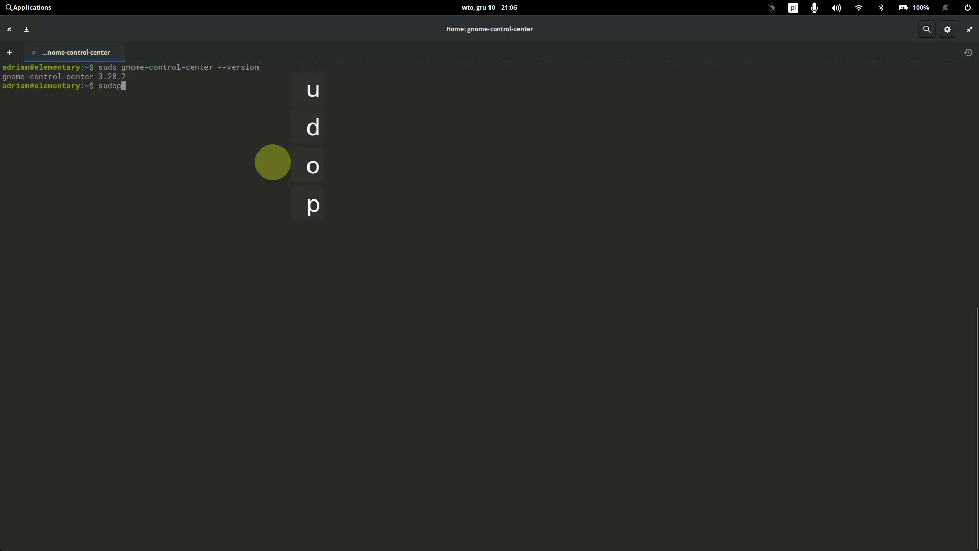
{"action": "key", "text": "BackSpace"}
{"action": "type", "text": "a"}
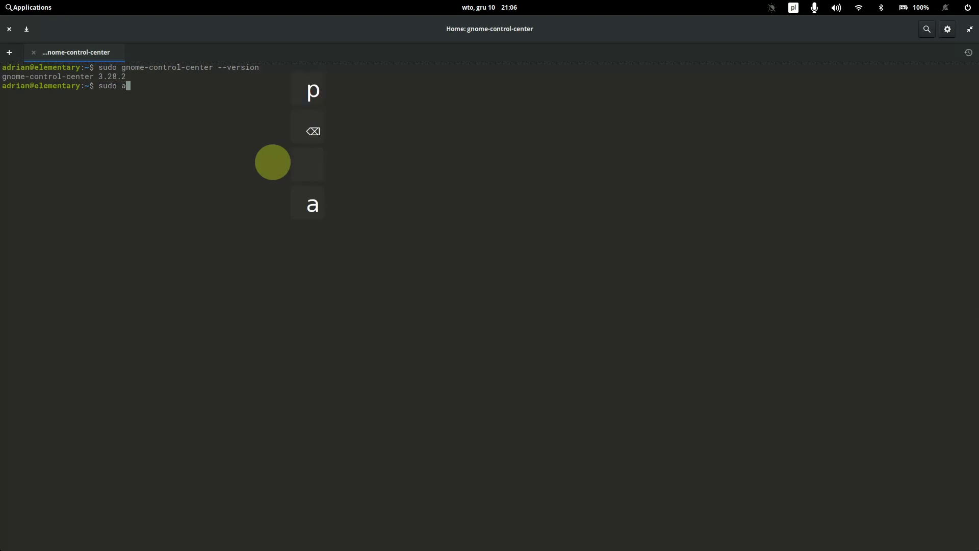
{"action": "type", "text": "pt up["}
{"action": "key", "text": "BackSpace"}
{"action": "type", "text": "d"}
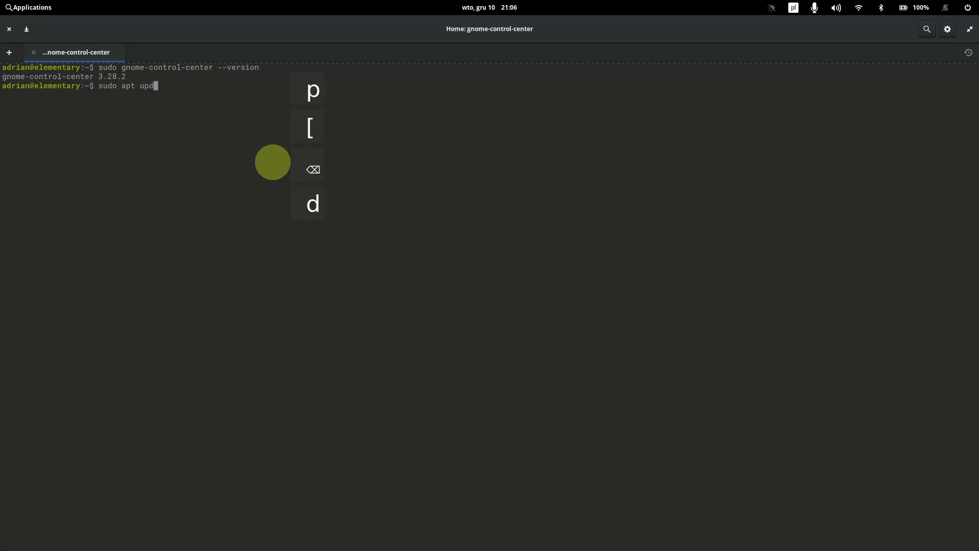
{"action": "type", "text": "ate && sud"}
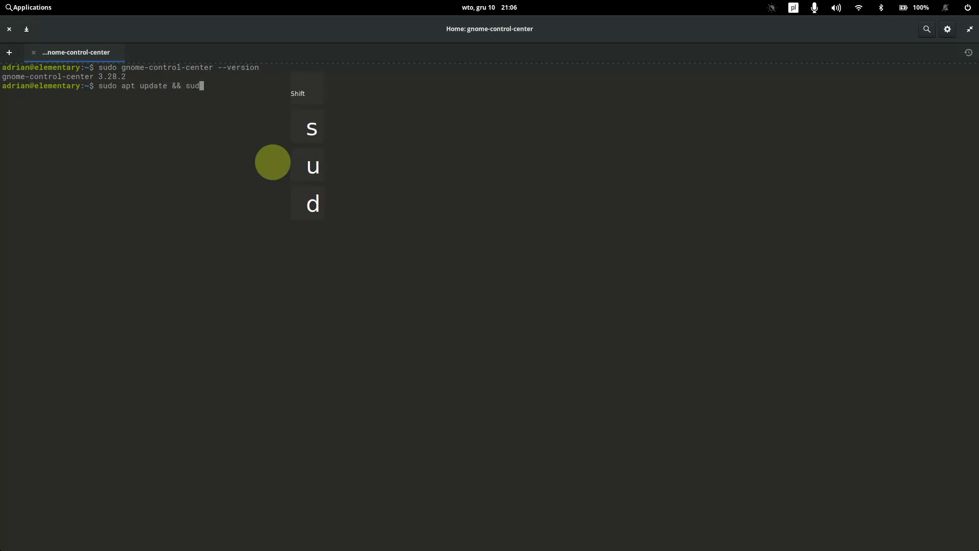
{"action": "type", "text": "o apt upgrade"}
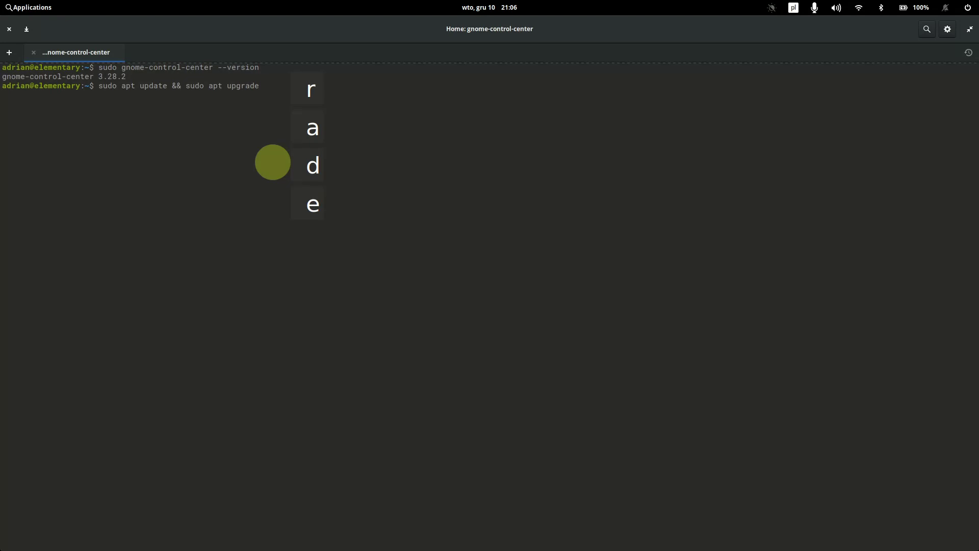
{"action": "key", "text": "Return"}
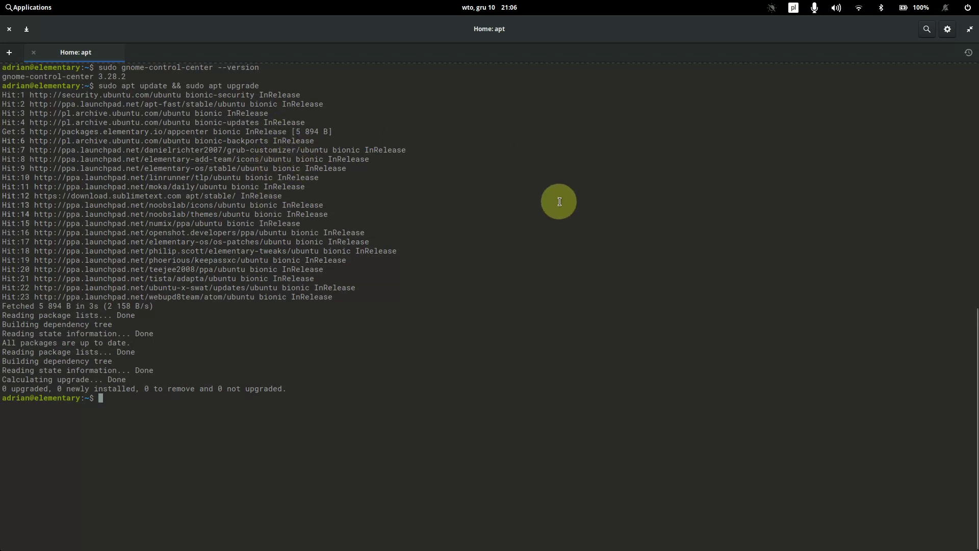
{"action": "key", "text": "Up"}
{"action": "key", "text": "Up"}
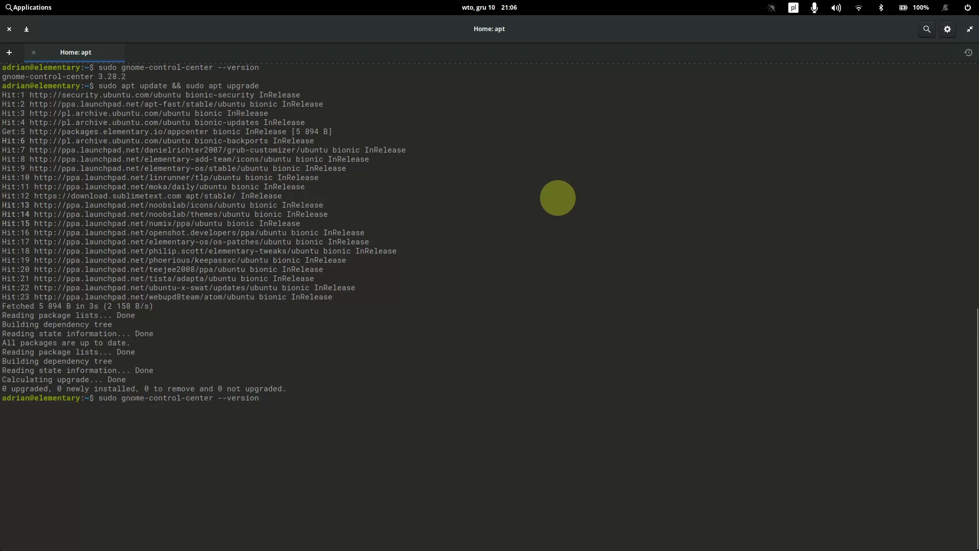
{"action": "key", "text": "Return"}
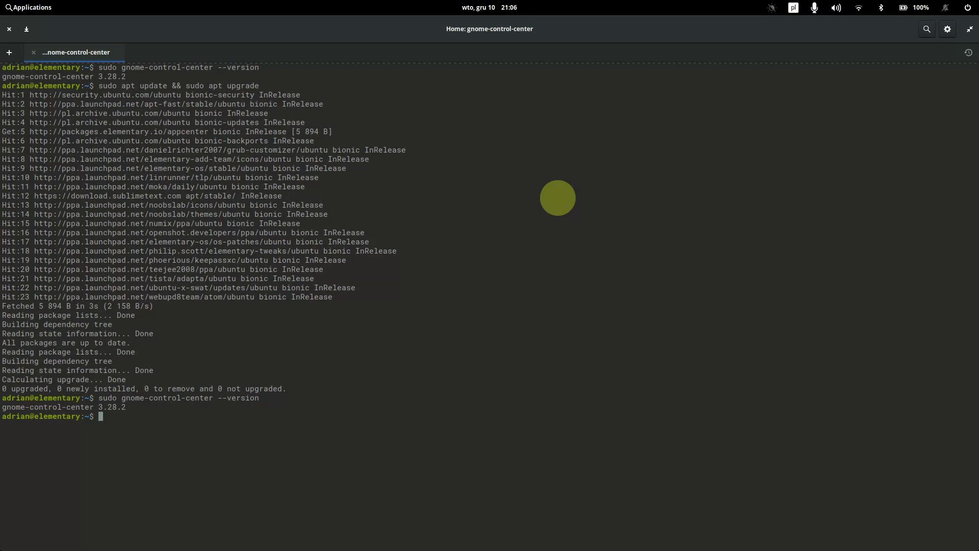
Step: Review the README's remaining dependency packages, picking out libmutter
{"action": "left_click", "coordinate": [26, 28]}
{"action": "left_click", "coordinate": [306, 530]}
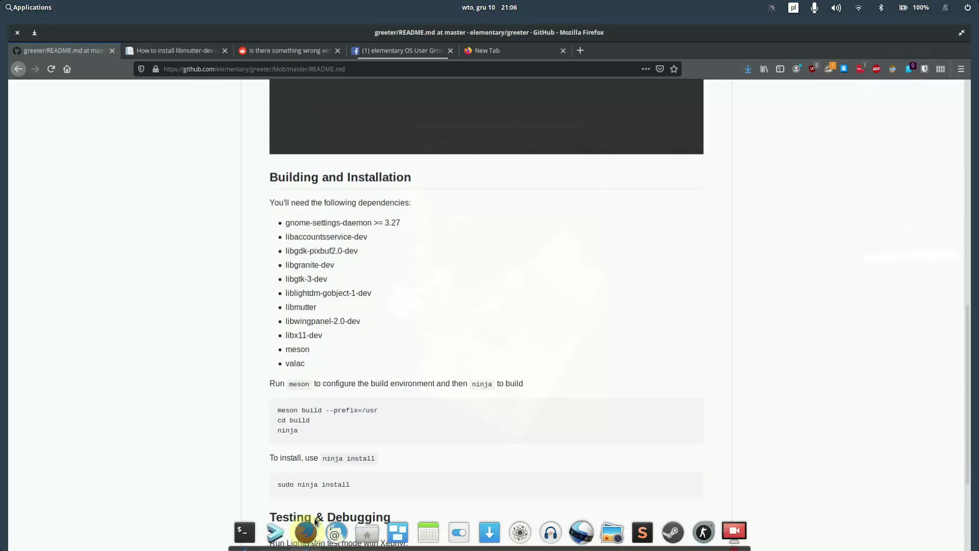
{"action": "left_click_drag", "start_coordinate": [284, 233], "coordinate": [350, 365]}
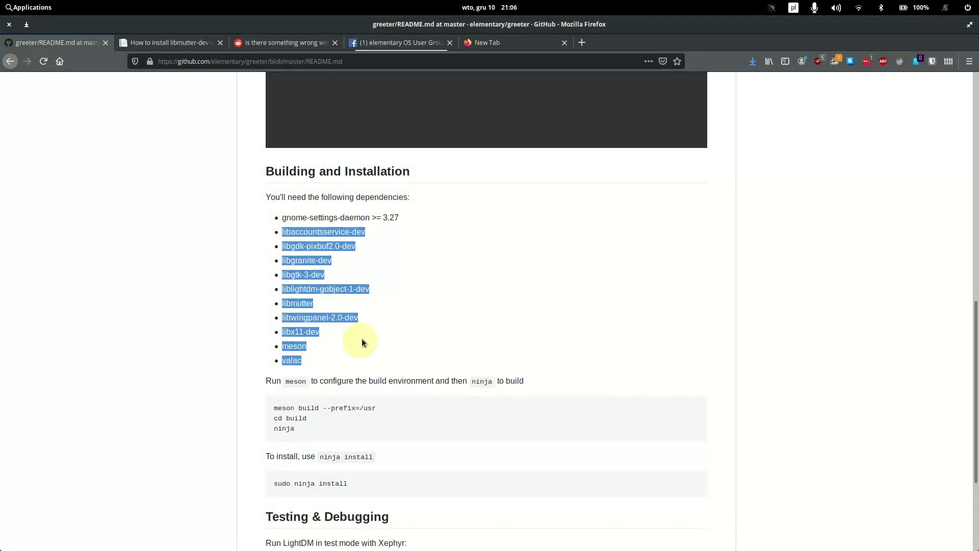
{"action": "left_click", "coordinate": [317, 305]}
{"action": "left_click_drag", "start_coordinate": [321, 306], "coordinate": [282, 305]}
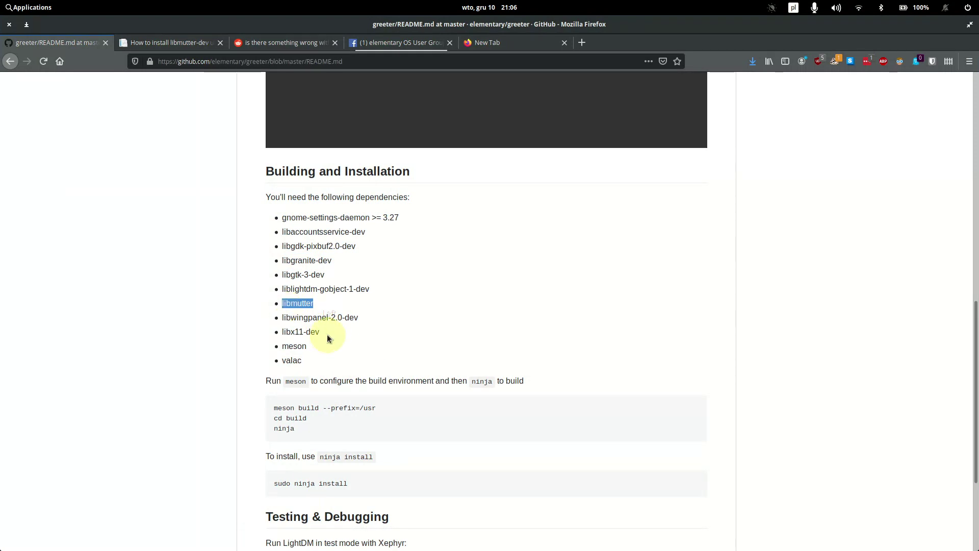
Step: Compare the libmutter-2-0 package name in the group post with the README
{"action": "left_click", "coordinate": [378, 45]}
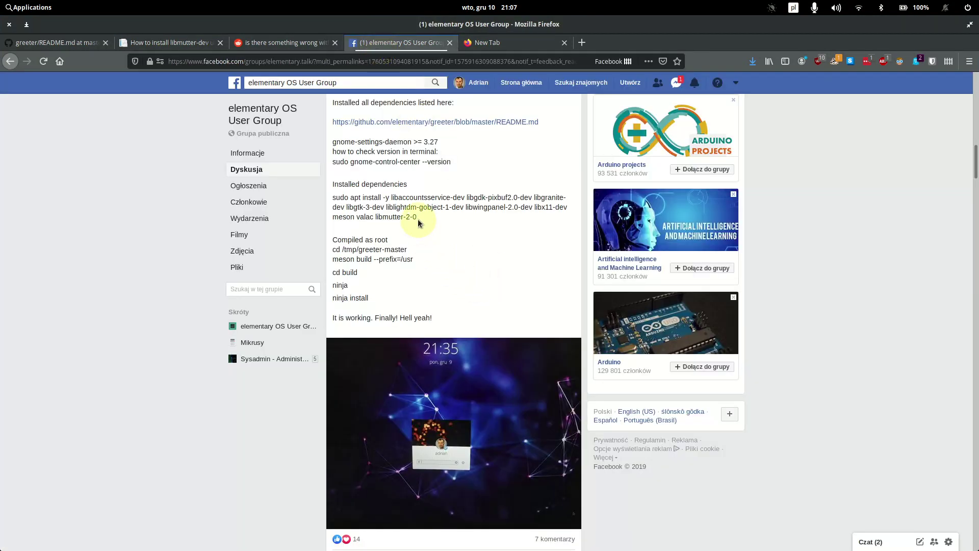
{"action": "left_click_drag", "start_coordinate": [418, 219], "coordinate": [383, 220]}
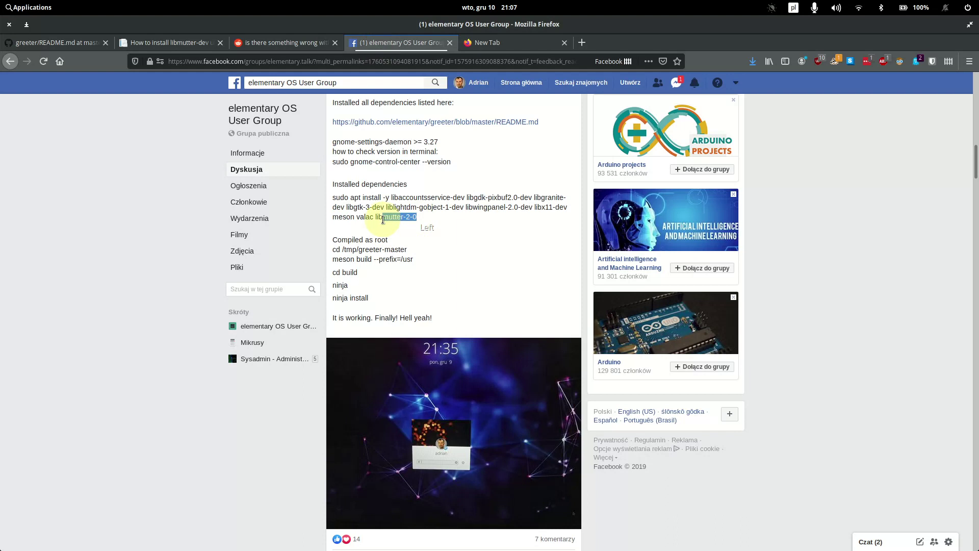
{"action": "left_click", "coordinate": [429, 219]}
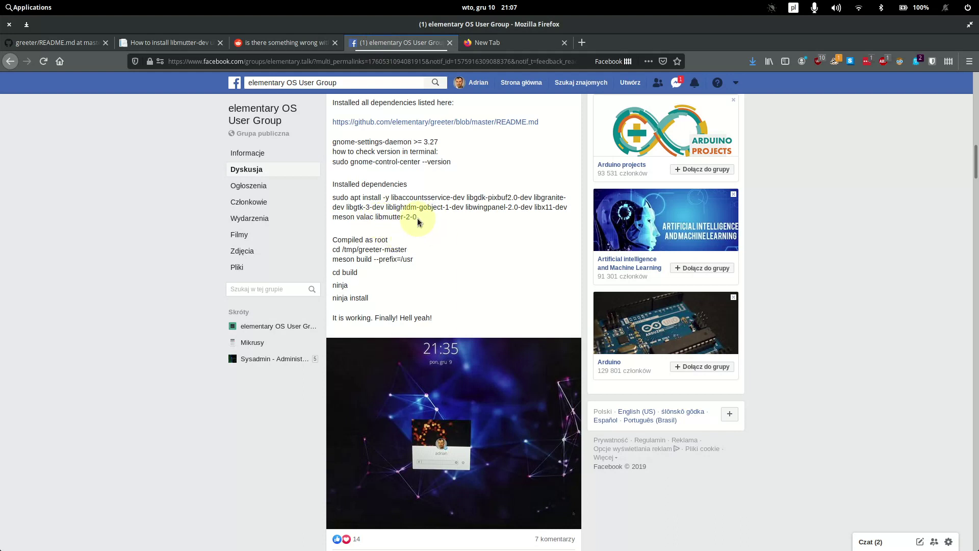
{"action": "left_click_drag", "start_coordinate": [415, 217], "coordinate": [425, 225]}
{"action": "left_click", "coordinate": [51, 43]}
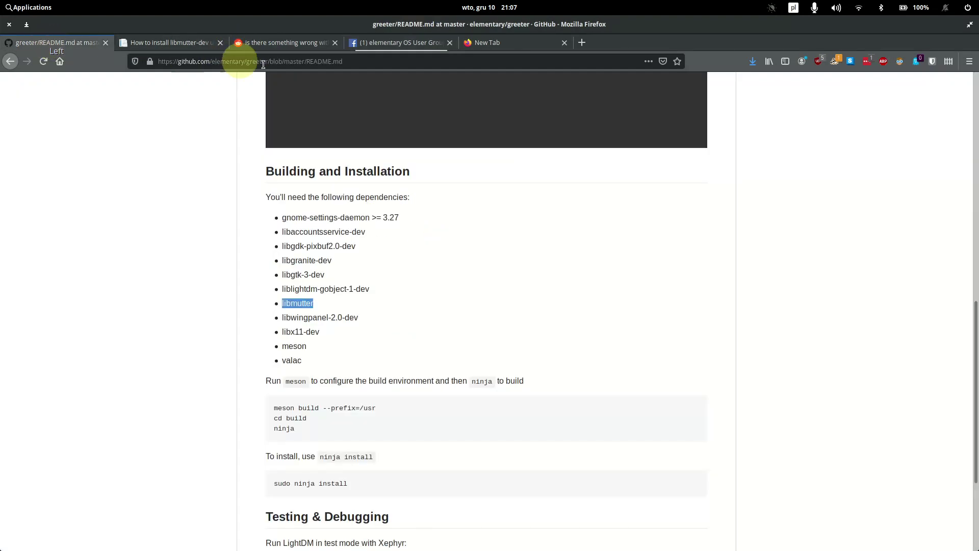
Step: Copy the full sudo apt install dependency command from the group post into the terminal
{"action": "left_click", "coordinate": [409, 51]}
{"action": "left_click_drag", "start_coordinate": [335, 199], "coordinate": [417, 217]}
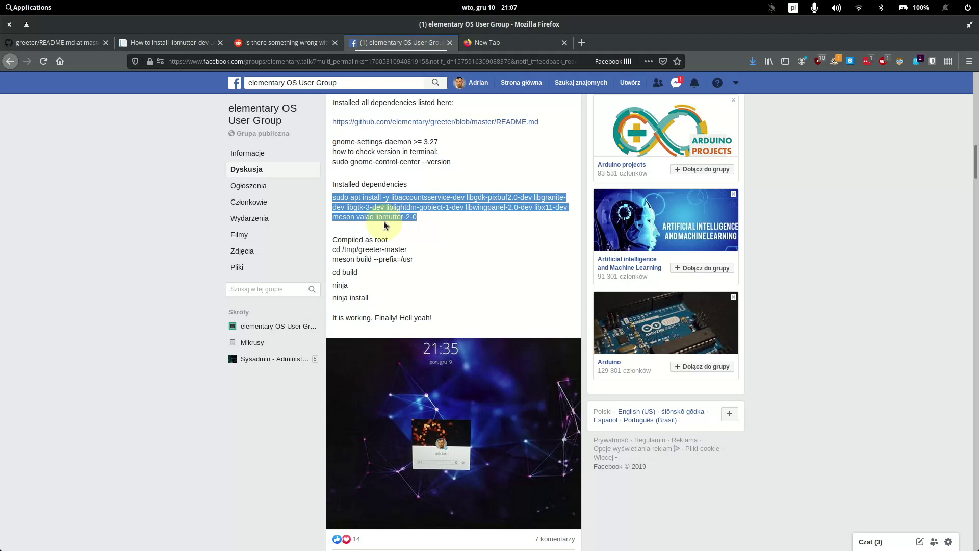
{"action": "right_click", "coordinate": [398, 218]}
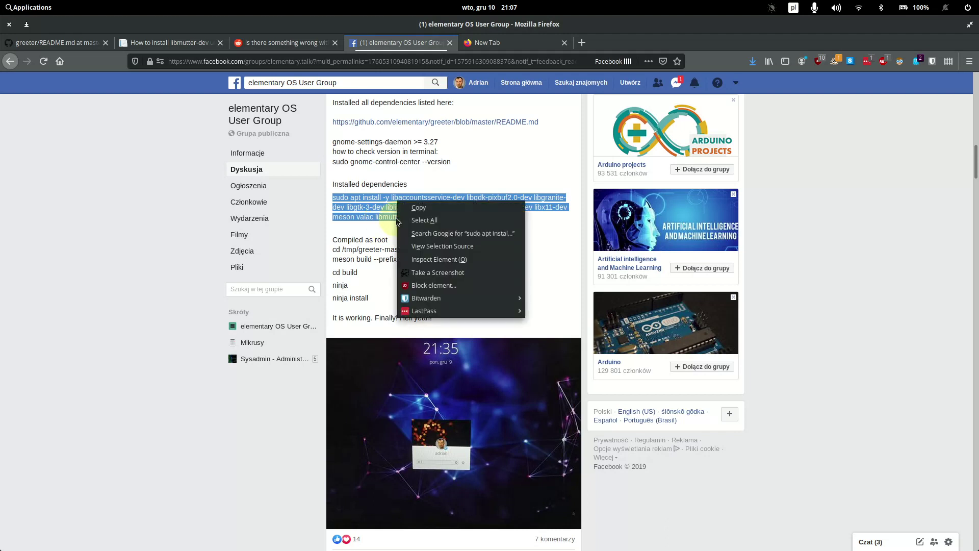
{"action": "left_click", "coordinate": [423, 204]}
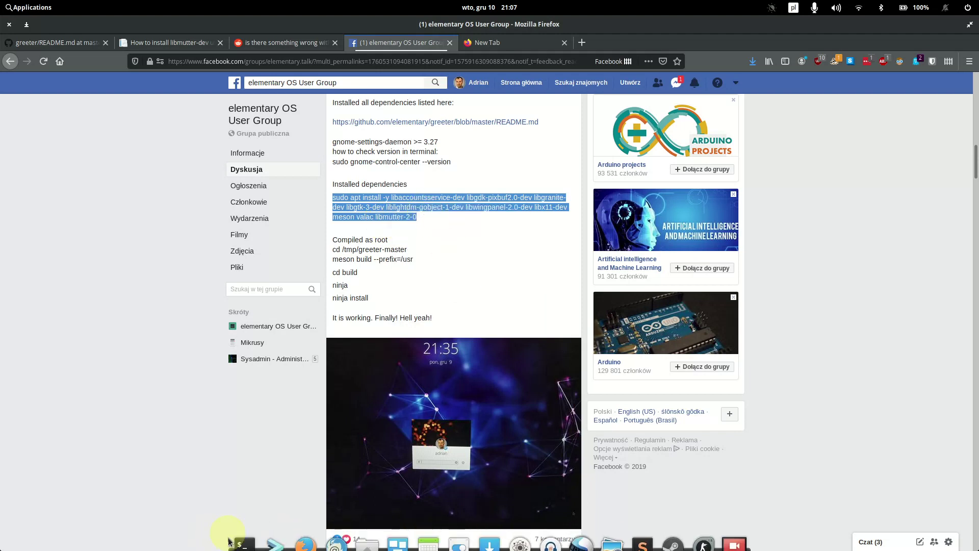
{"action": "left_click", "coordinate": [243, 537]}
Step: Paste and run the apt install command; all dependencies are already newest
{"action": "right_click", "coordinate": [311, 423]}
{"action": "left_click", "coordinate": [379, 452]}
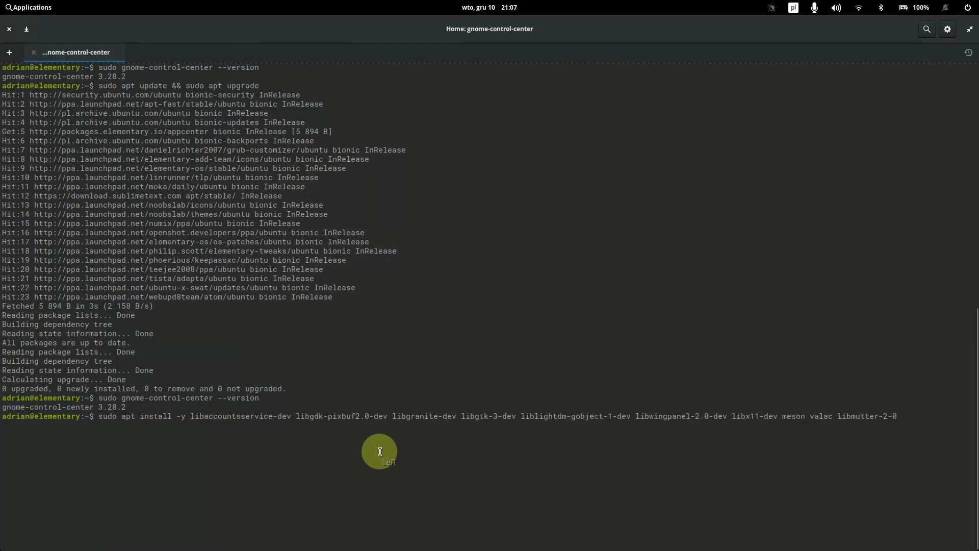
{"action": "key", "text": "Return"}
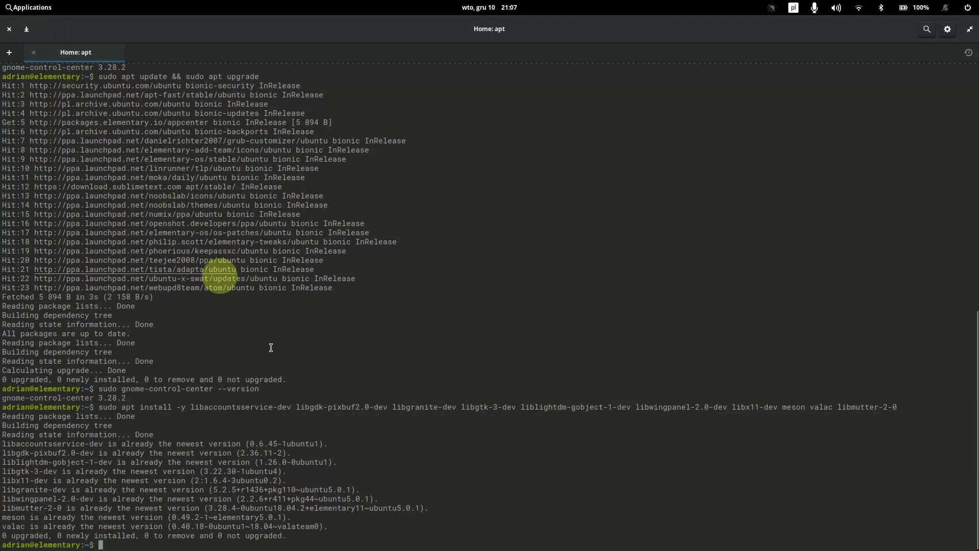
{"action": "double_click", "coordinate": [183, 407]}
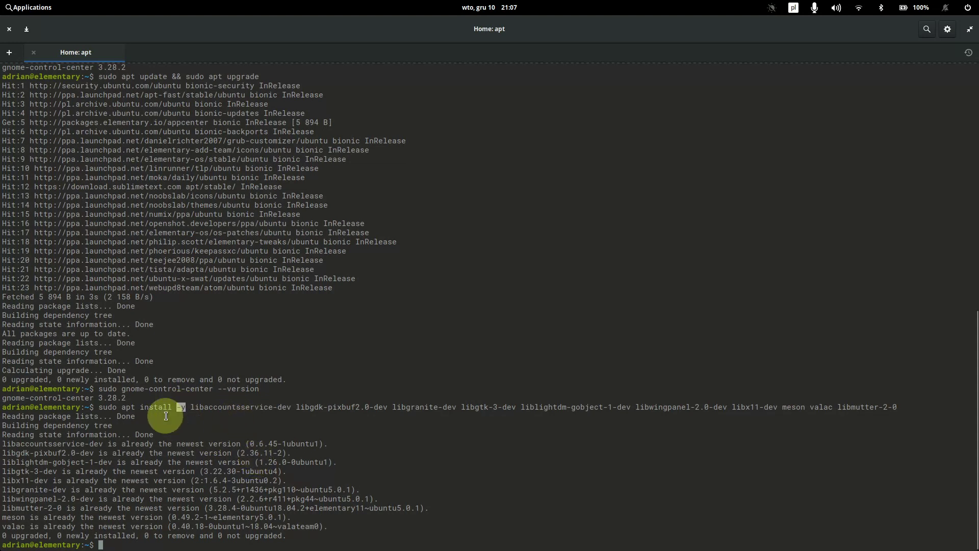
Step: Minimize the terminal and Firefox windows to reveal the desktop
{"action": "left_click", "coordinate": [26, 33]}
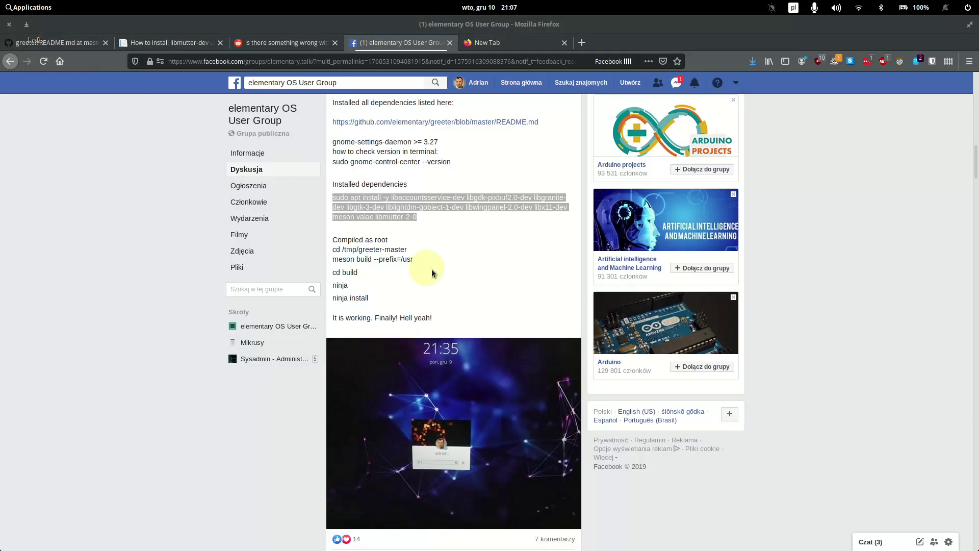
{"action": "left_click", "coordinate": [424, 219]}
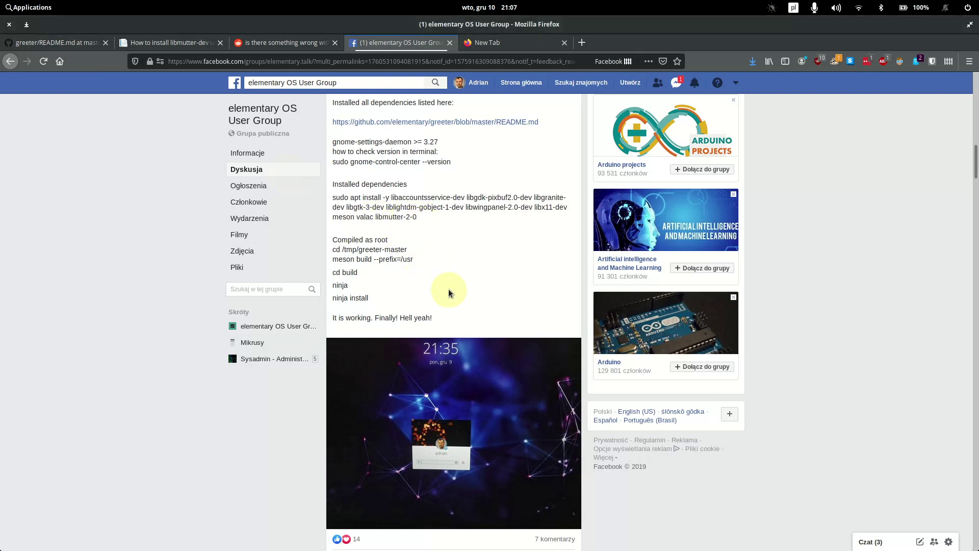
{"action": "left_click", "coordinate": [28, 24]}
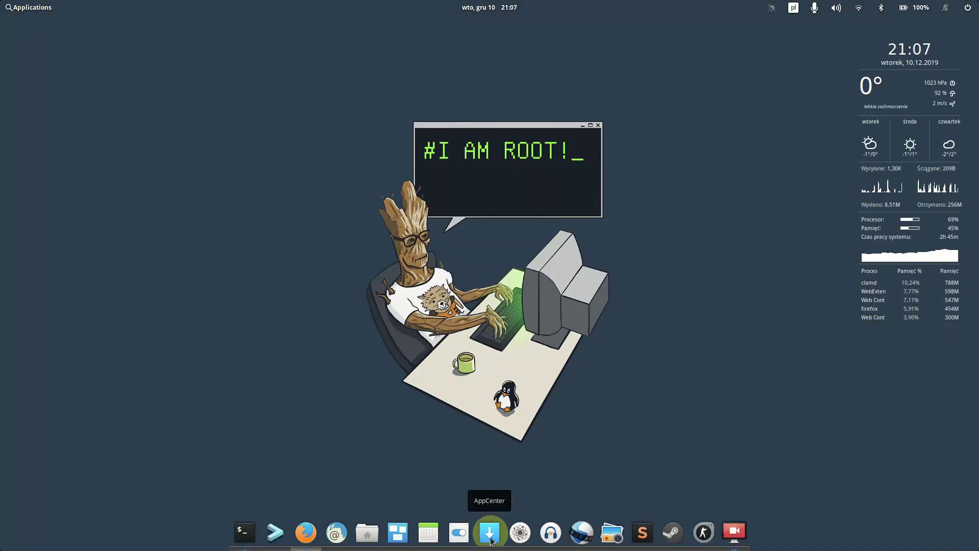
Step: Search AppCenter for gimp, decline BleachBit, and confirm GIMP 2.8.22 is already installed
{"action": "left_click", "coordinate": [491, 540]}
{"action": "left_click", "coordinate": [922, 31]}
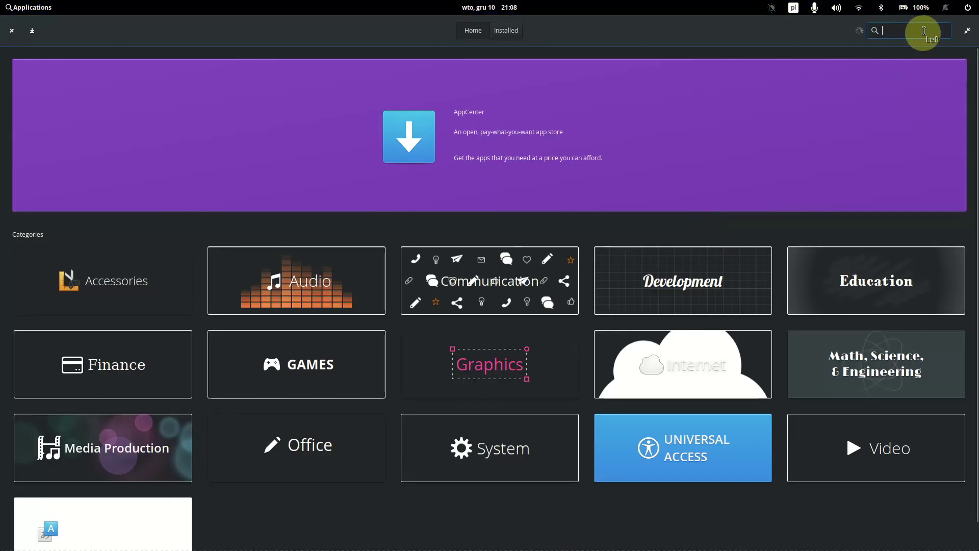
{"action": "type", "text": "gimp"}
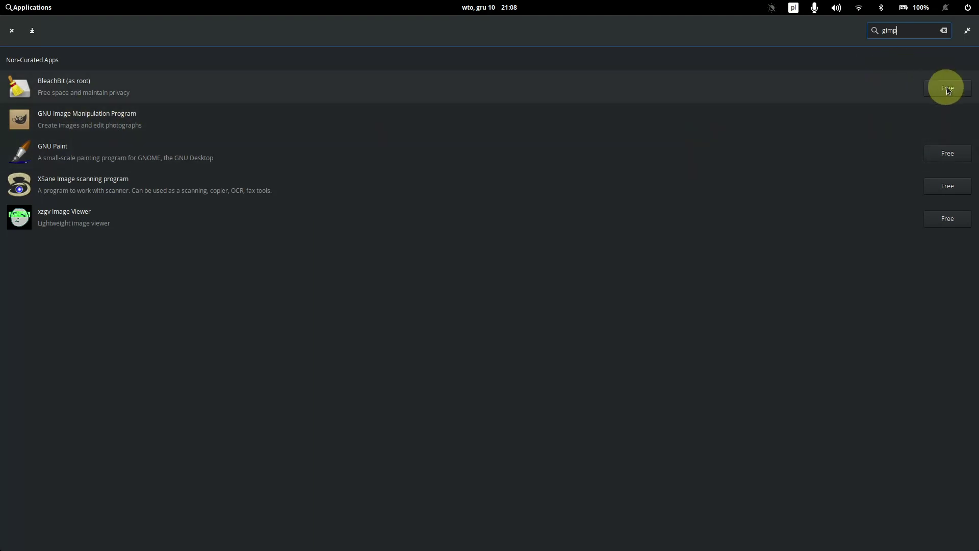
{"action": "left_click", "coordinate": [948, 89]}
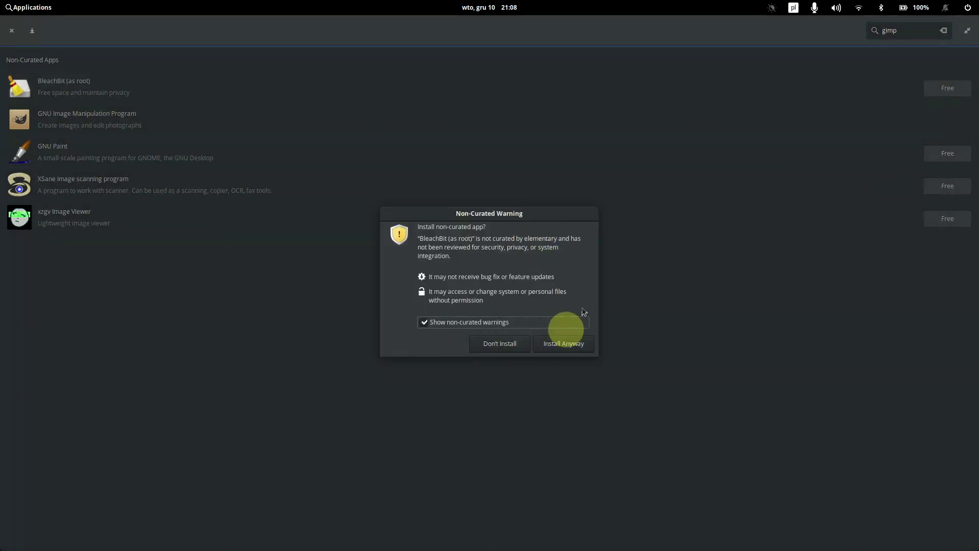
{"action": "left_click", "coordinate": [496, 344]}
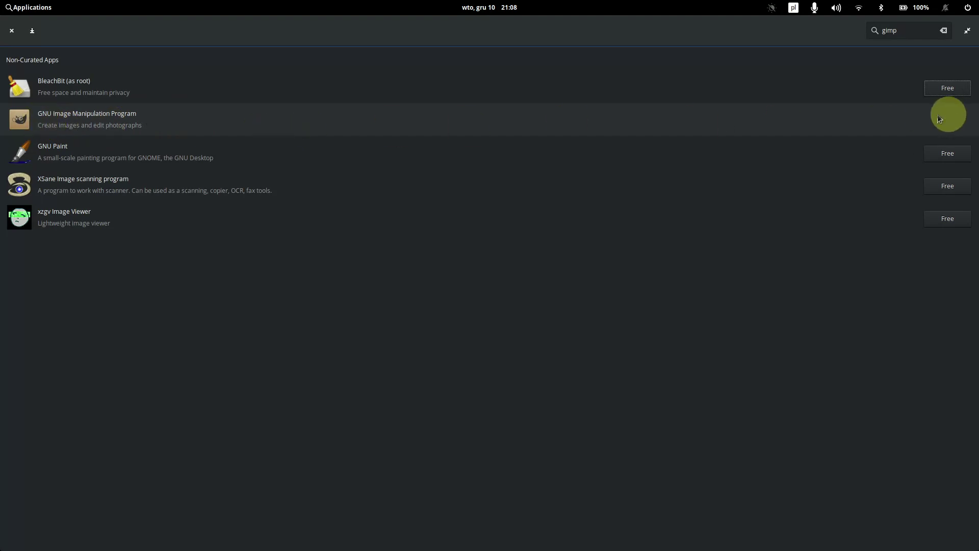
{"action": "left_click", "coordinate": [84, 121]}
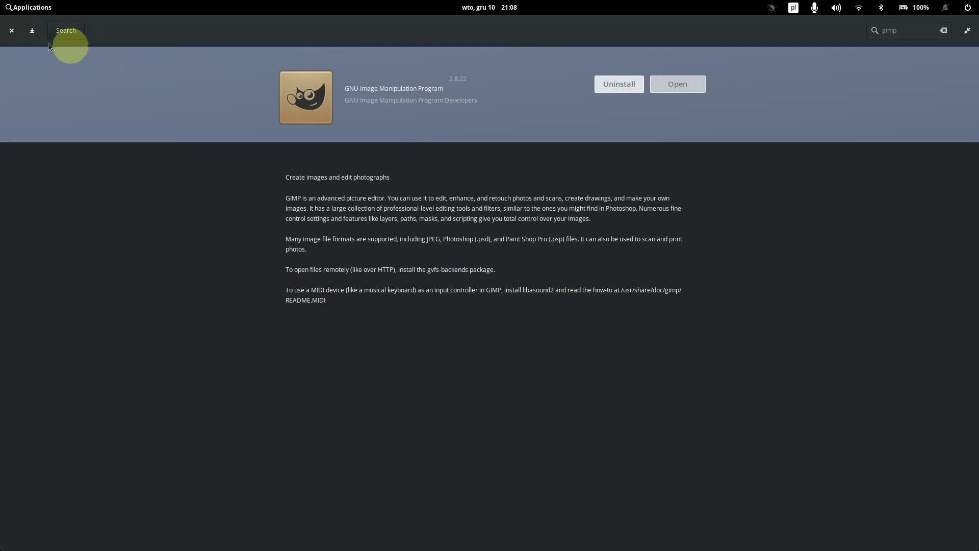
{"action": "left_click", "coordinate": [12, 30]}
{"action": "left_click", "coordinate": [22, 7]}
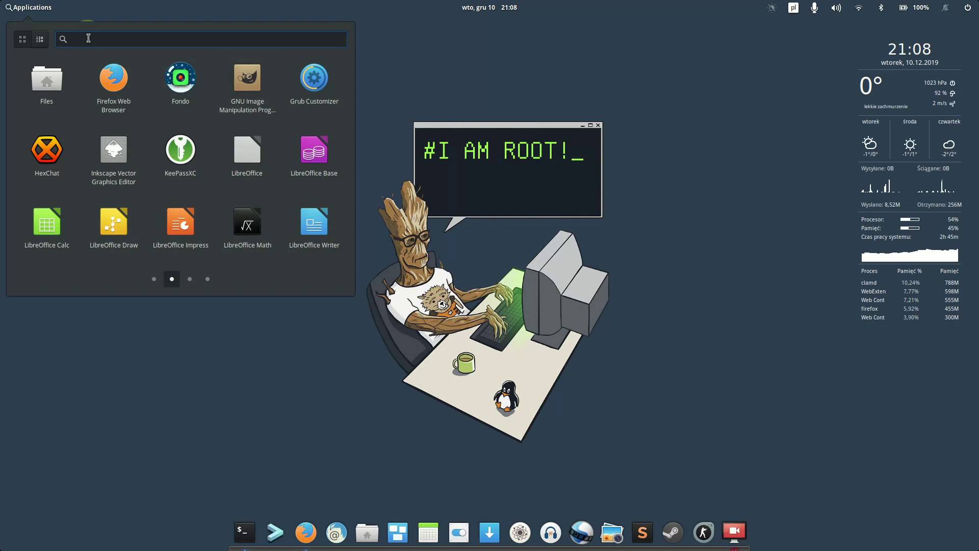
Step: Launch GIMP and open the Canada_Lake_Forests 1920×1080 JPG from Pictures
{"action": "type", "text": "gimp"}
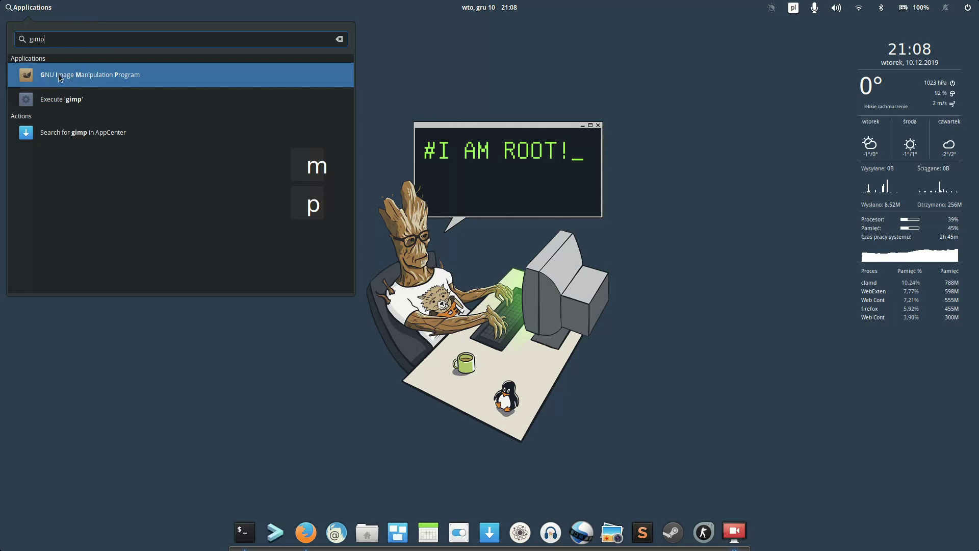
{"action": "left_click", "coordinate": [87, 76]}
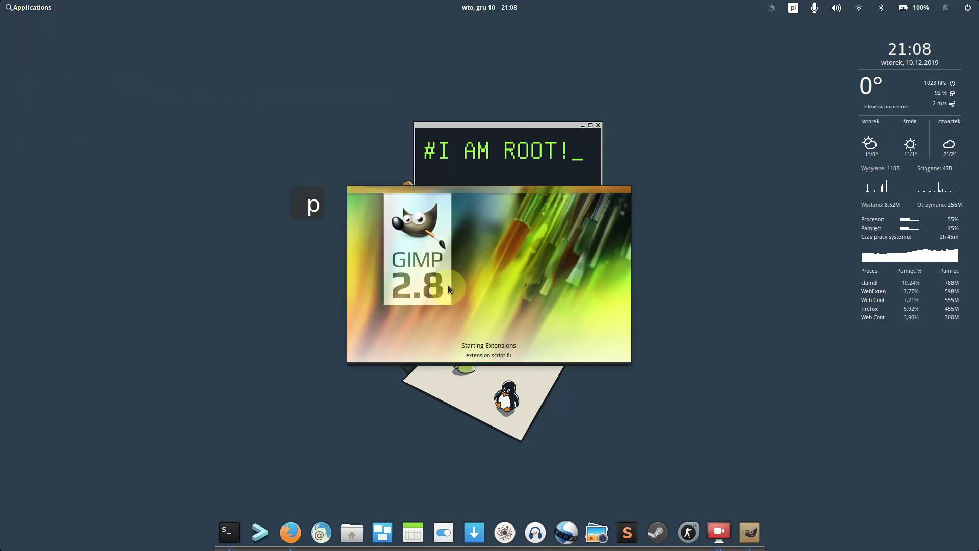
{"action": "left_click", "coordinate": [160, 95]}
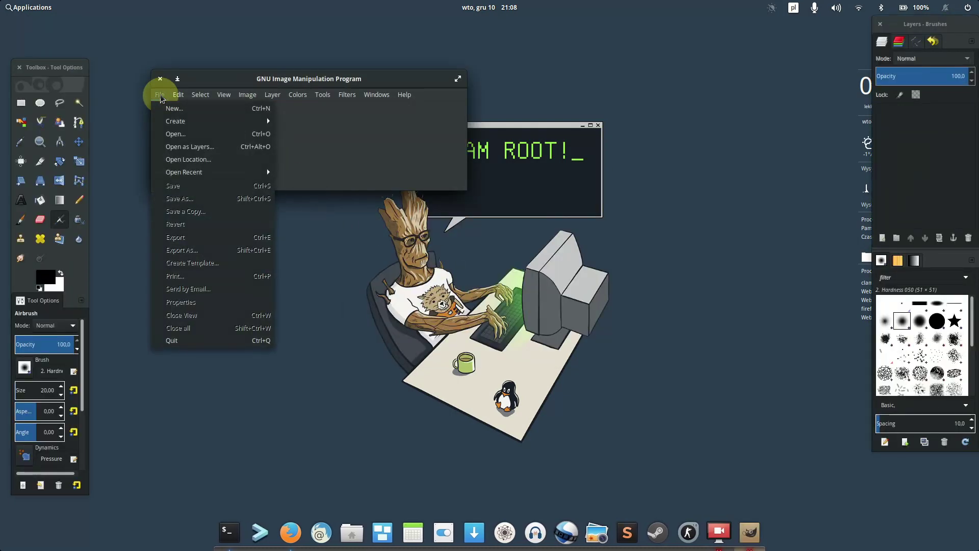
{"action": "left_click", "coordinate": [176, 134]}
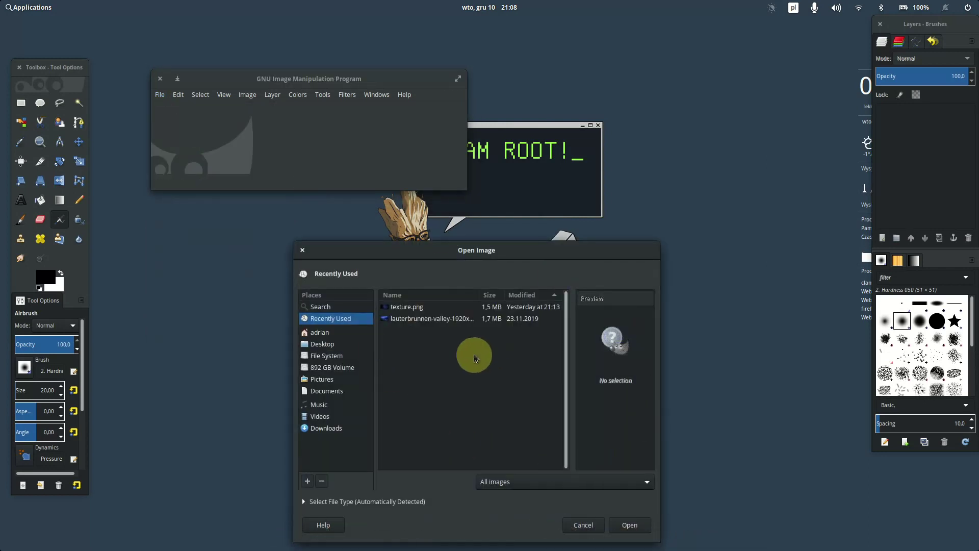
{"action": "left_click", "coordinate": [322, 379]}
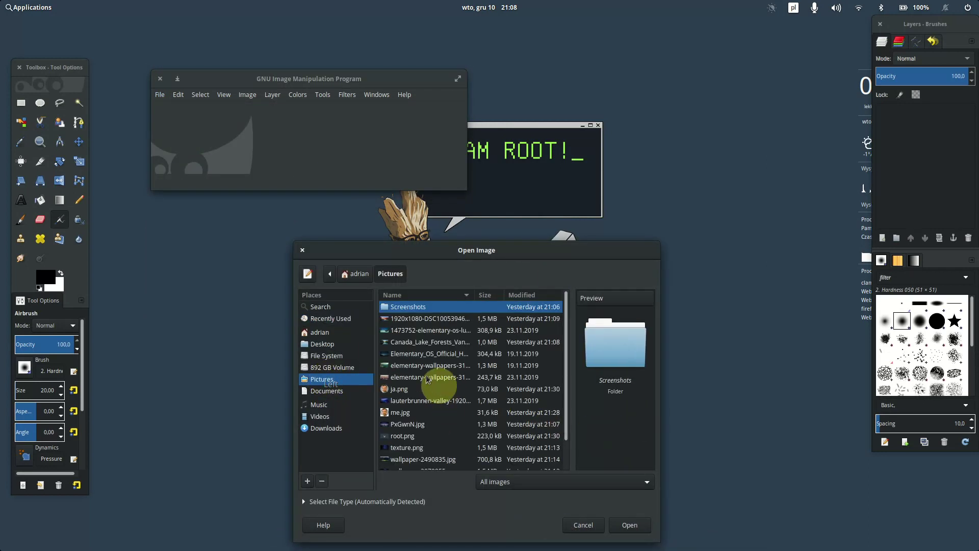
{"action": "left_click", "coordinate": [409, 347]}
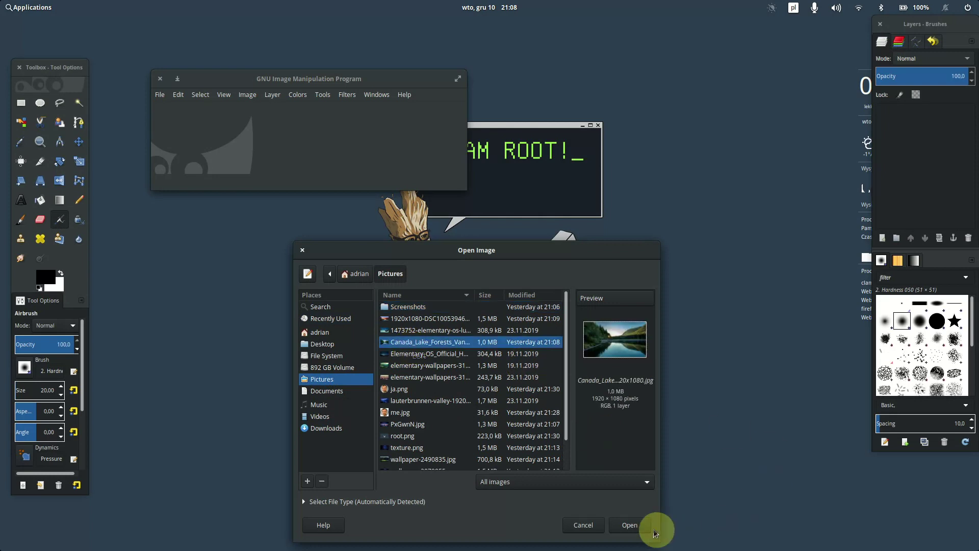
{"action": "left_click", "coordinate": [628, 527]}
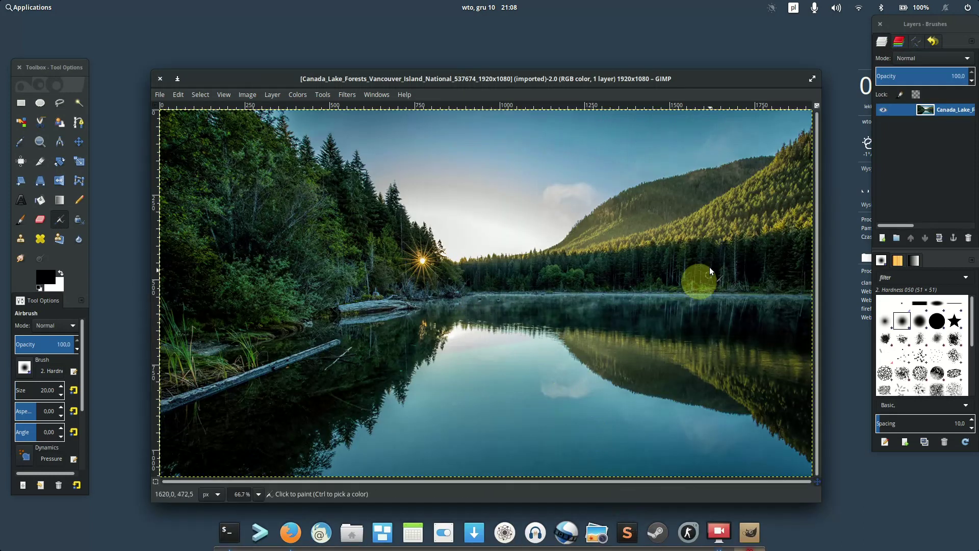
Step: Start Export As and choose PNG as the export file type
{"action": "left_click", "coordinate": [159, 96]}
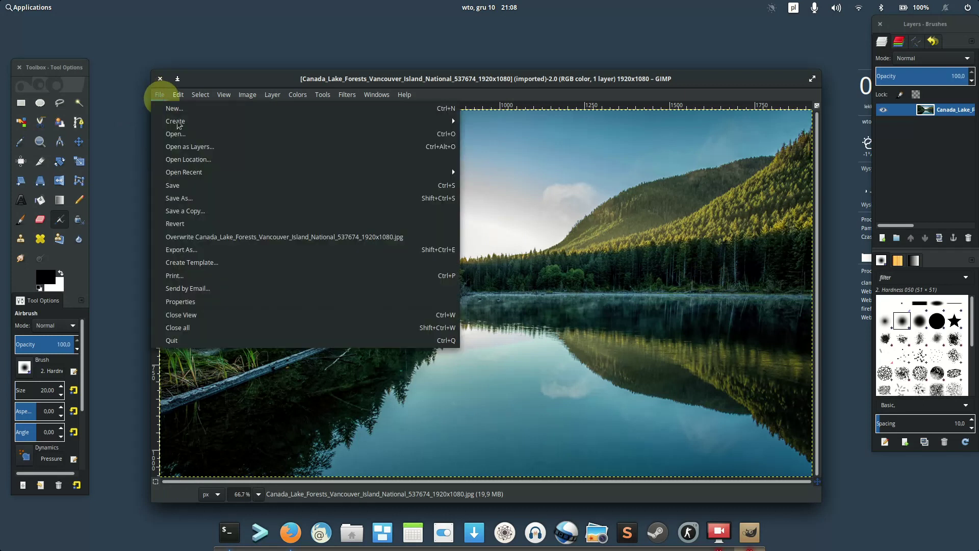
{"action": "left_click", "coordinate": [214, 249]}
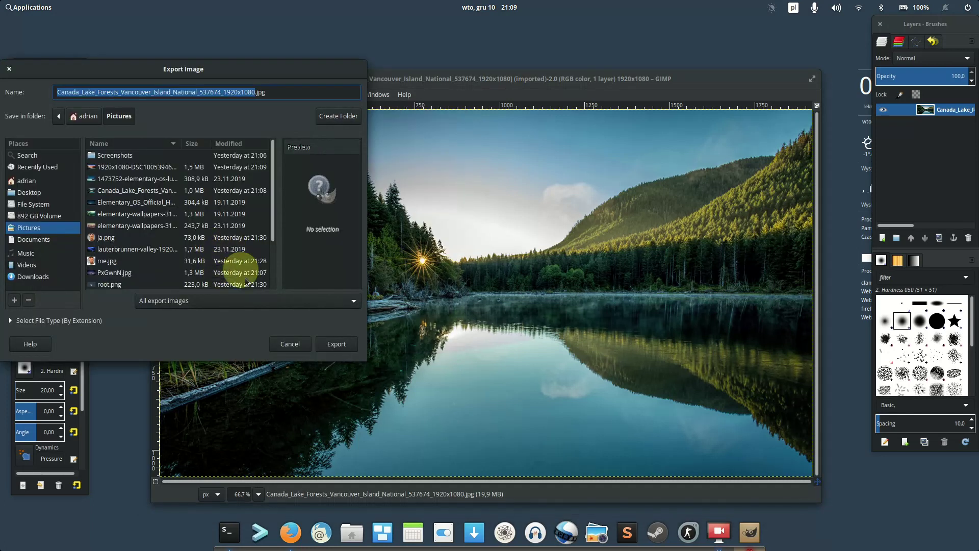
{"action": "left_click", "coordinate": [273, 302]}
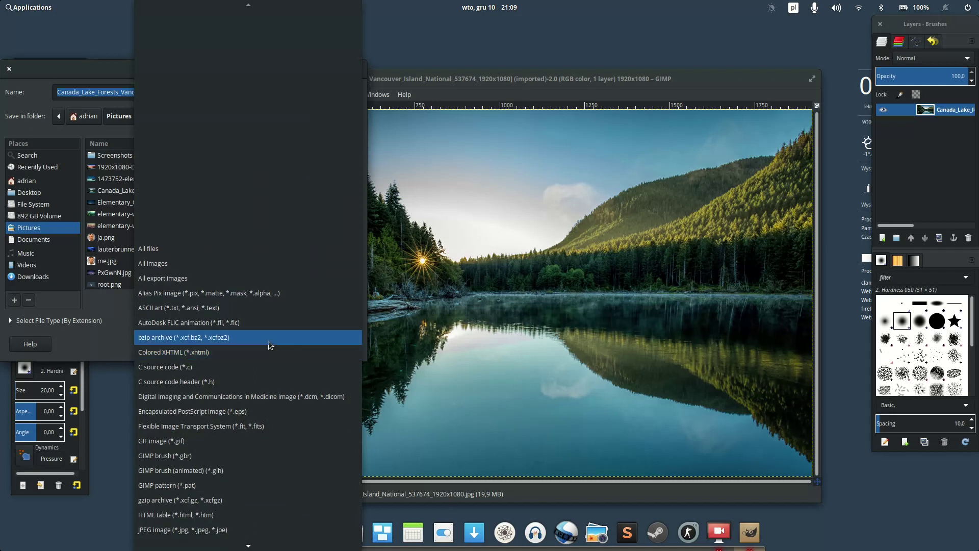
{"action": "scroll", "coordinate": [207, 430], "scroll_direction": "down", "scroll_amount": 2}
{"action": "scroll", "coordinate": [206, 430], "scroll_direction": "down", "scroll_amount": 5}
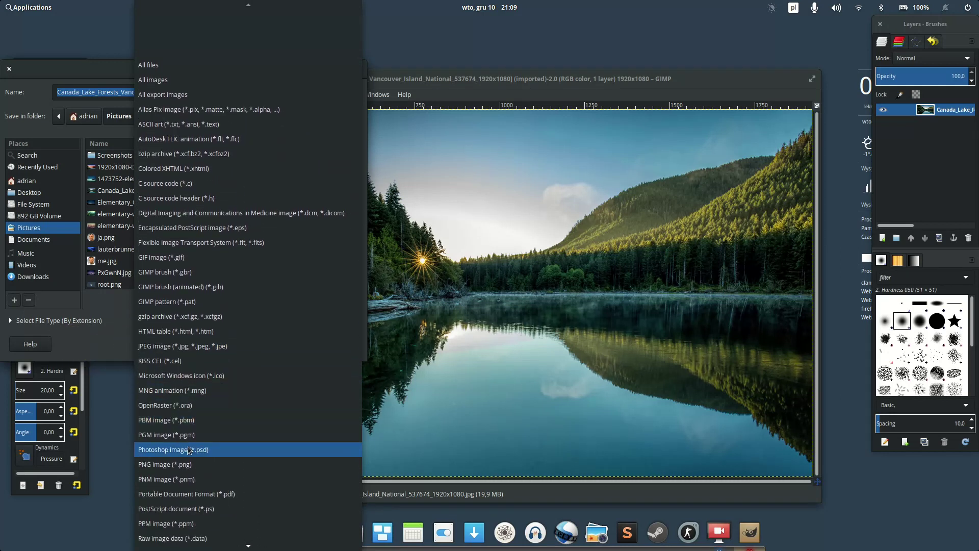
{"action": "left_click", "coordinate": [156, 469]}
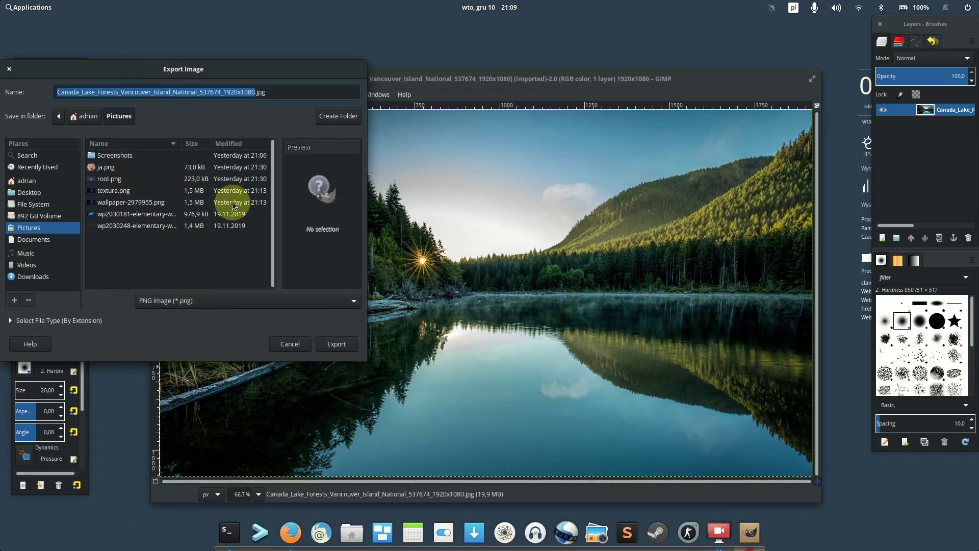
Step: Export as texture.png into Downloads/greeter-master/data, overwriting the old file, and quit GIMP
{"action": "left_click", "coordinate": [31, 276]}
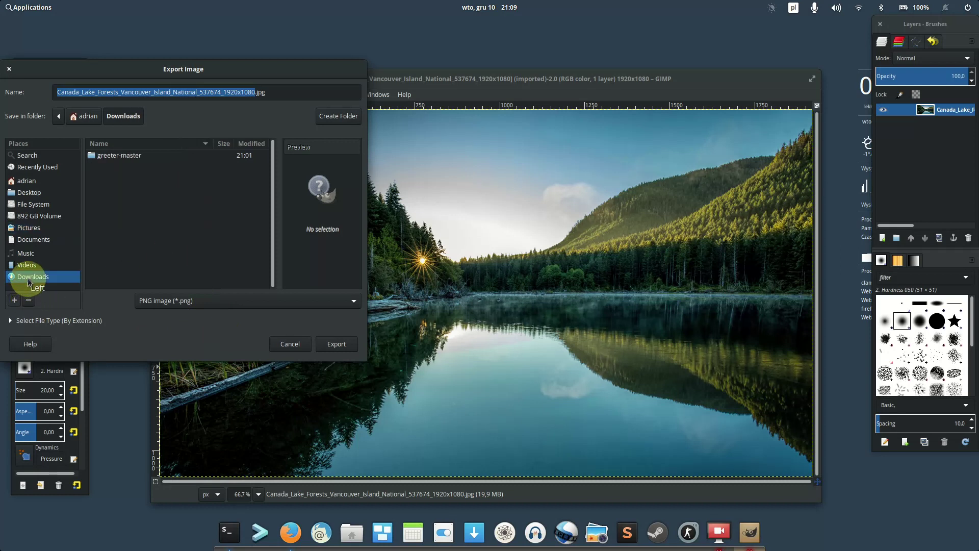
{"action": "double_click", "coordinate": [102, 156]}
{"action": "double_click", "coordinate": [100, 179]}
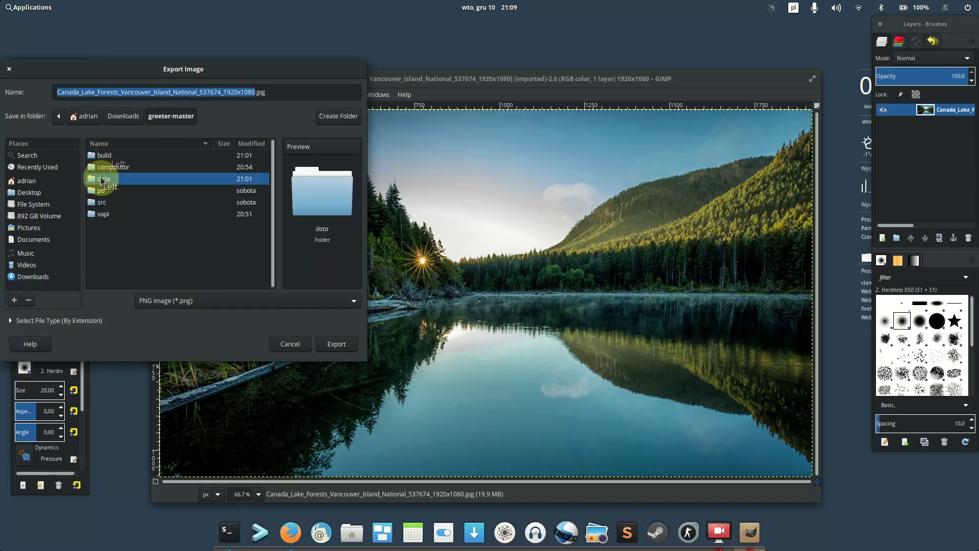
{"action": "left_click", "coordinate": [105, 170]}
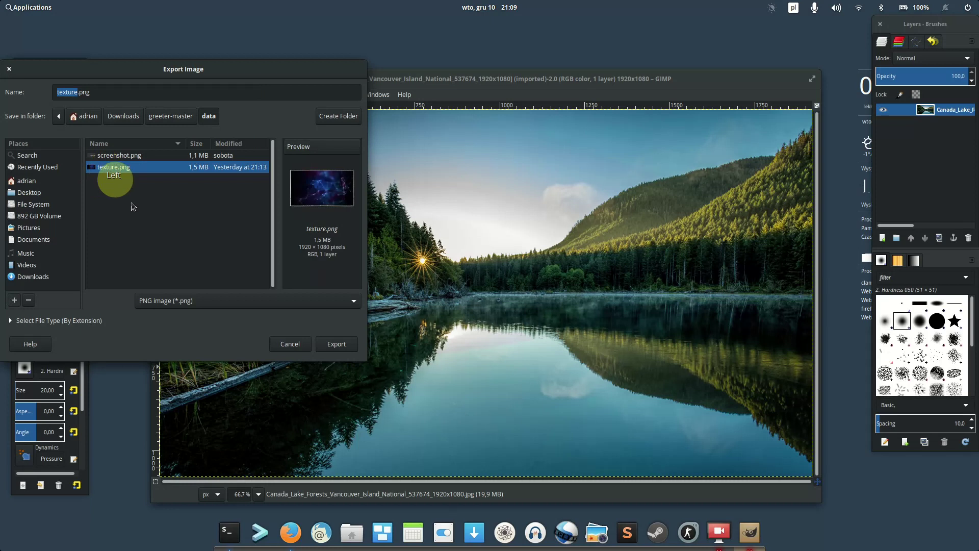
{"action": "left_click", "coordinate": [339, 344]}
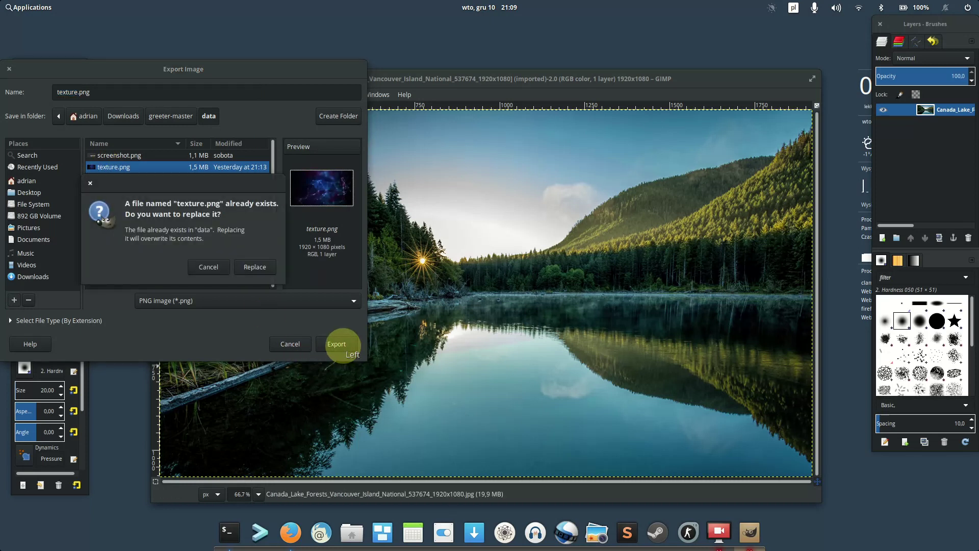
{"action": "left_click", "coordinate": [251, 267]}
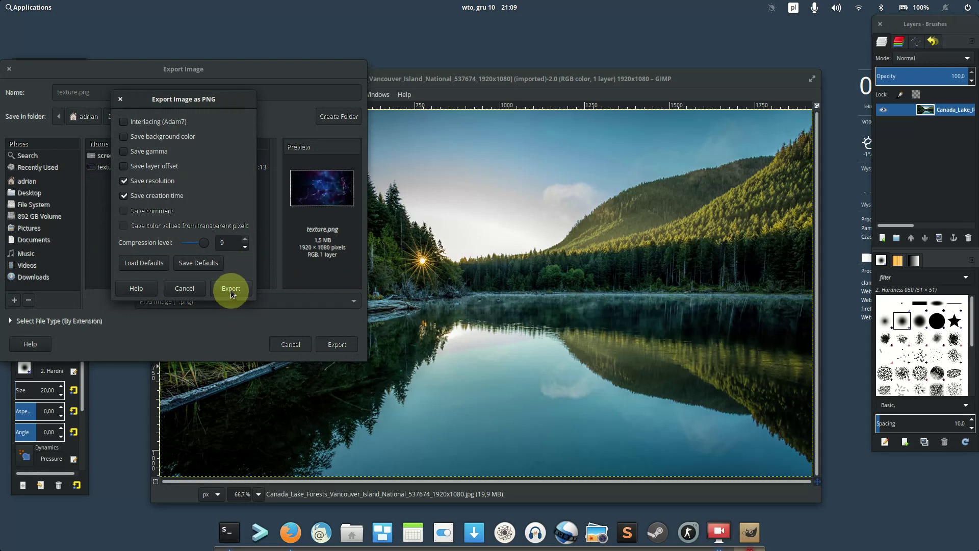
{"action": "left_click", "coordinate": [230, 289]}
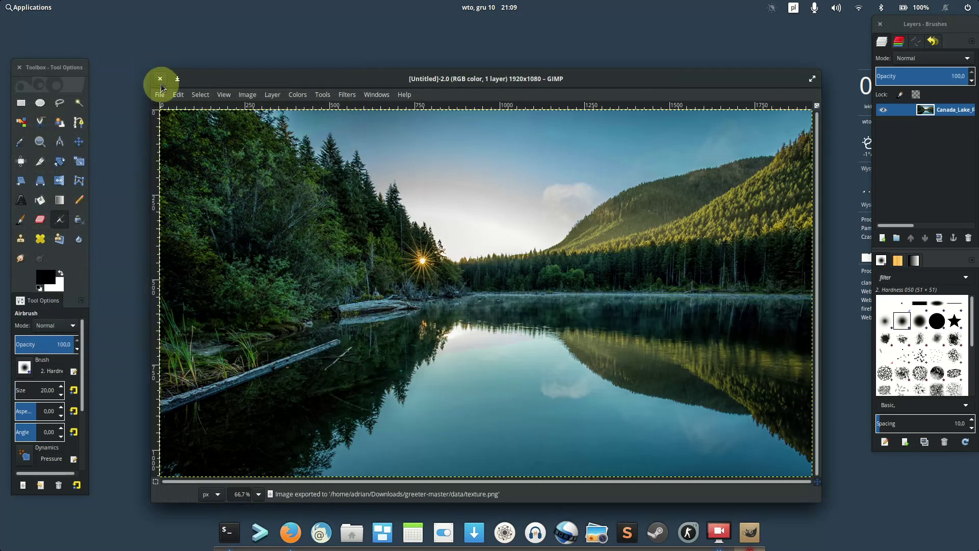
{"action": "left_click", "coordinate": [159, 95]}
{"action": "left_click", "coordinate": [190, 340]}
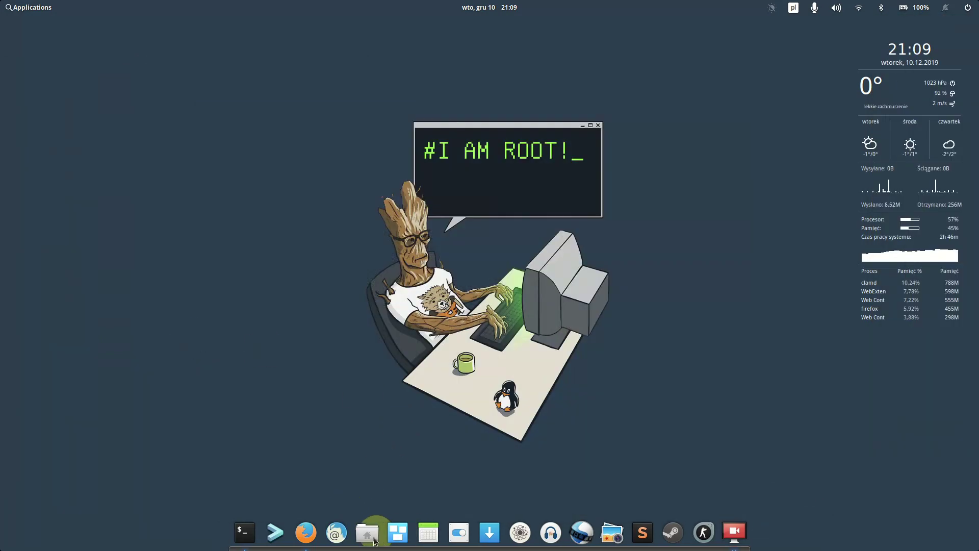
Step: Open Pictures in Files, cancel renaming wp2030248 to texture, and select texture.png
{"action": "left_click", "coordinate": [369, 535]}
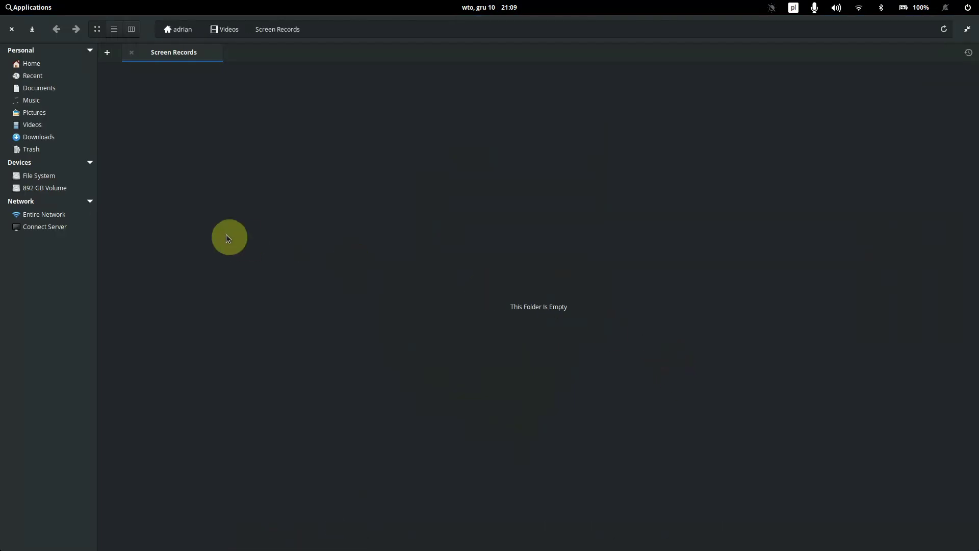
{"action": "left_click", "coordinate": [31, 113]}
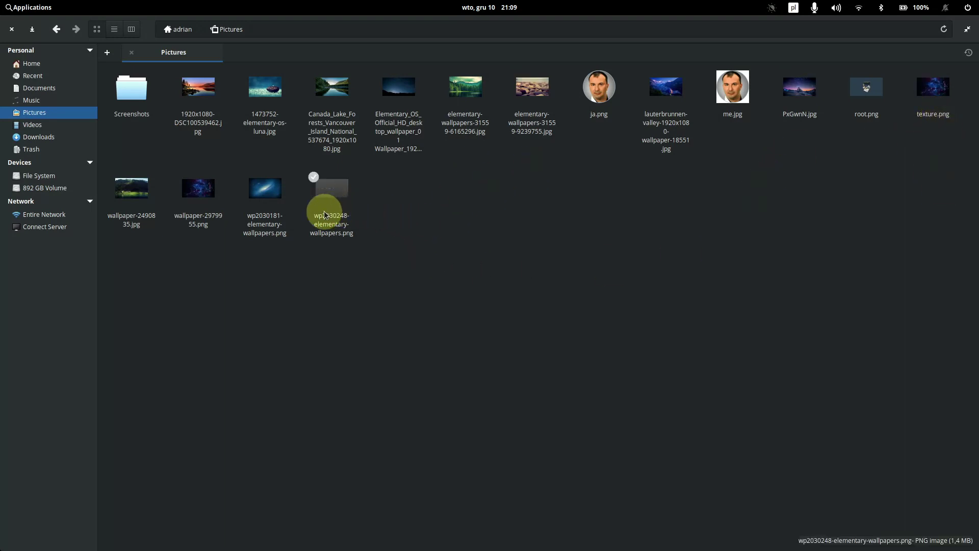
{"action": "left_click", "coordinate": [339, 236]}
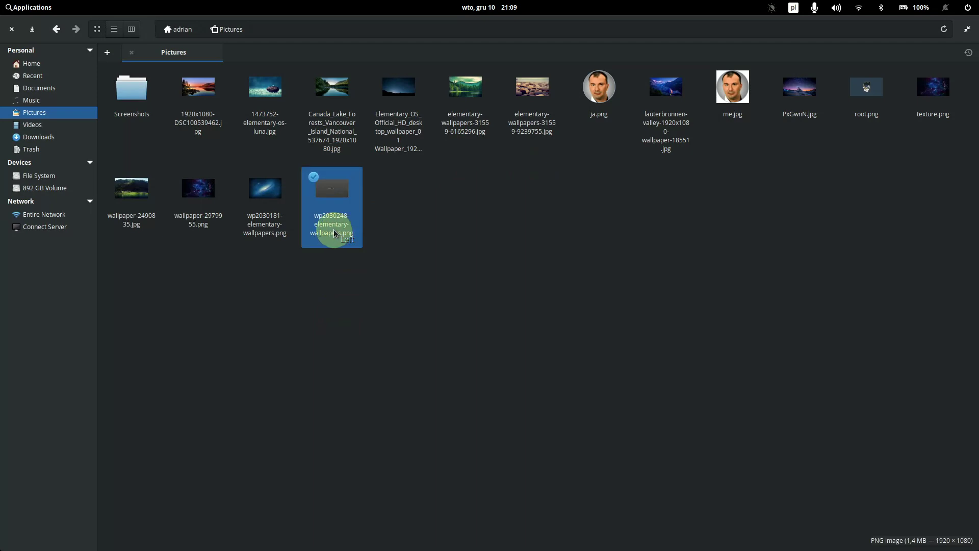
{"action": "right_click", "coordinate": [335, 234]}
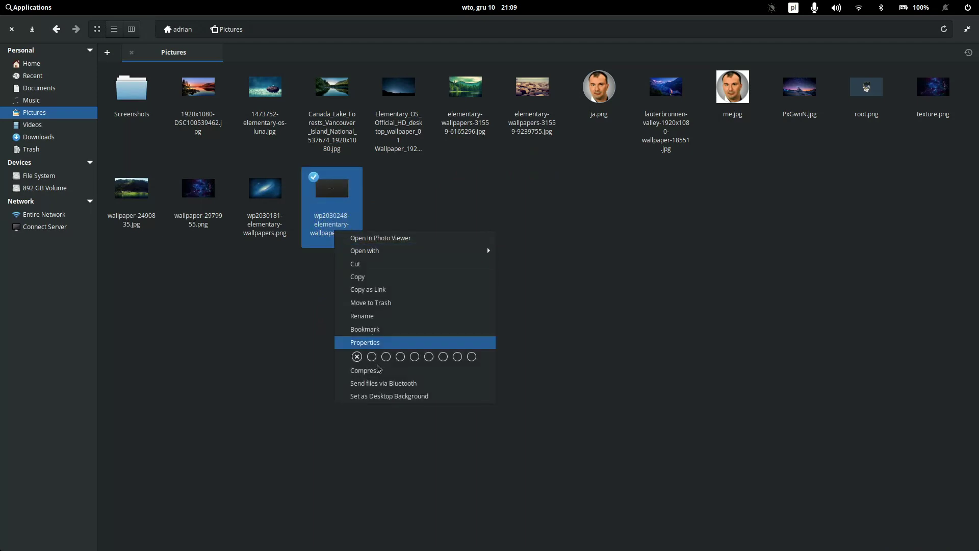
{"action": "left_click", "coordinate": [381, 317]}
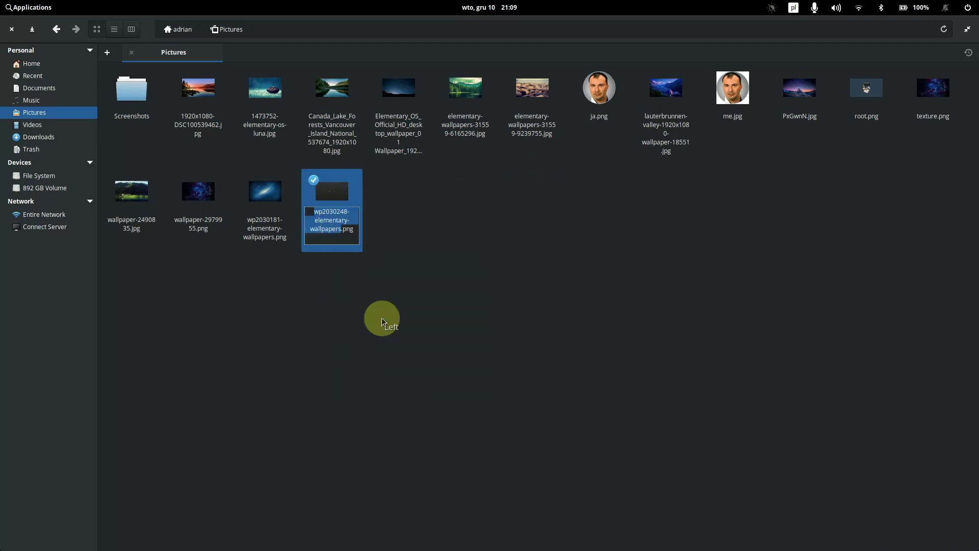
{"action": "type", "text": "textu"}
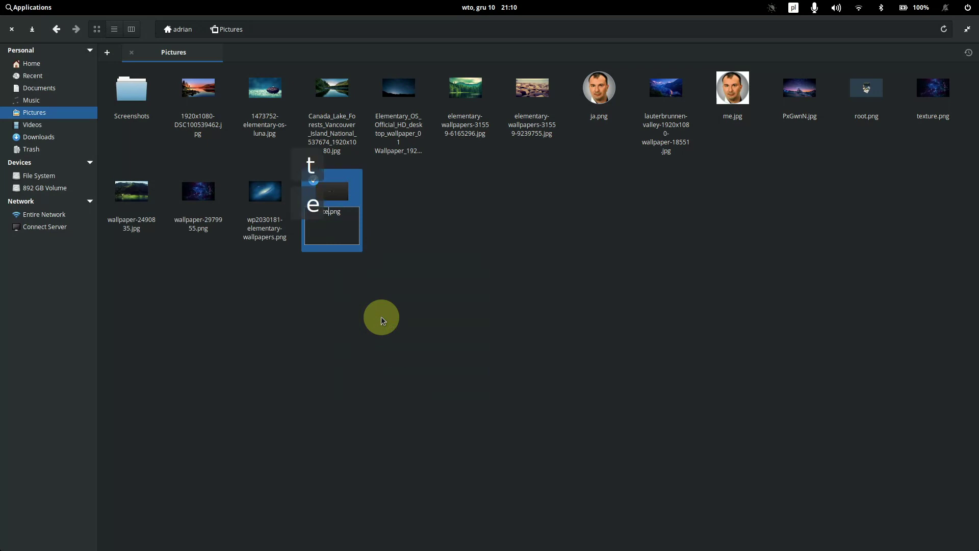
{"action": "type", "text": "re"}
{"action": "key", "text": "Escape"}
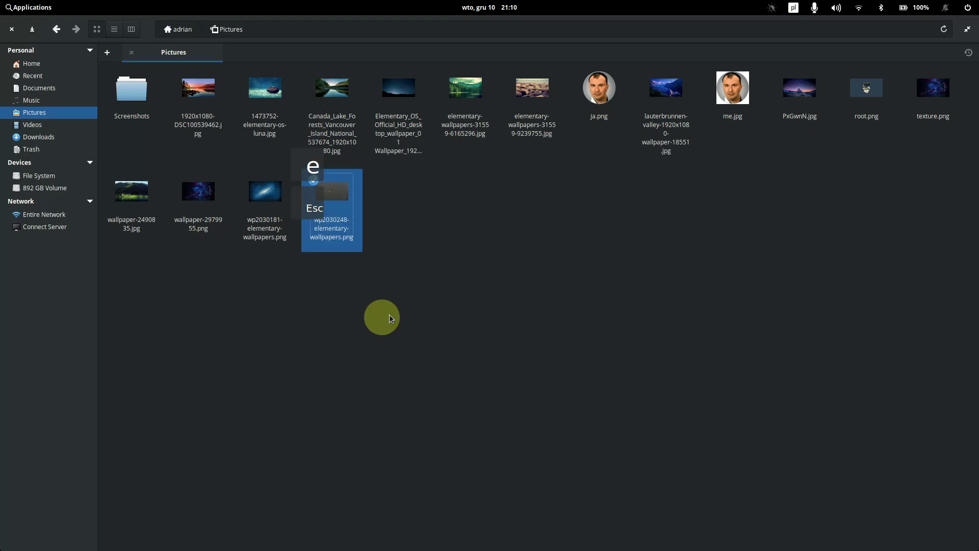
{"action": "left_click", "coordinate": [926, 95]}
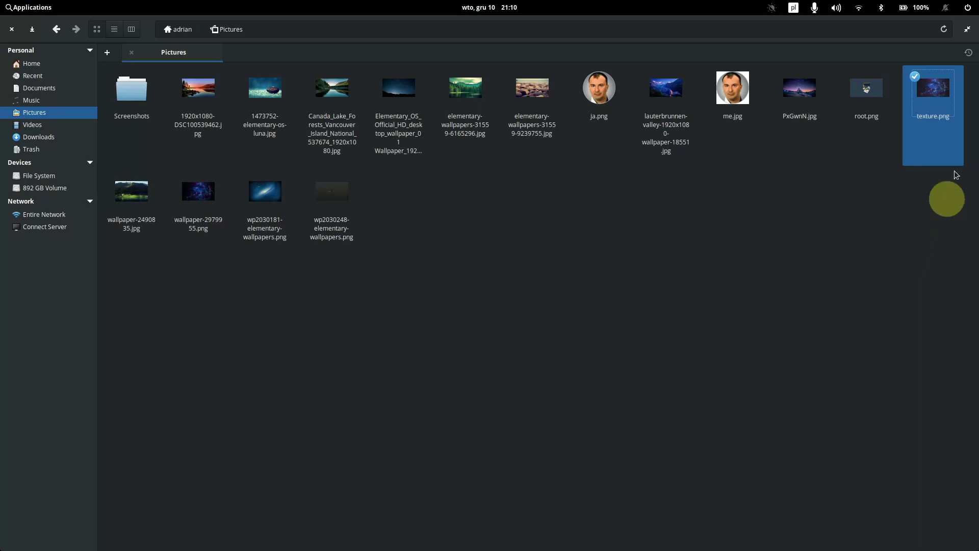
Step: Copy texture.png from Pictures and replace the one in Downloads/greeter-master/data
{"action": "right_click", "coordinate": [941, 87]}
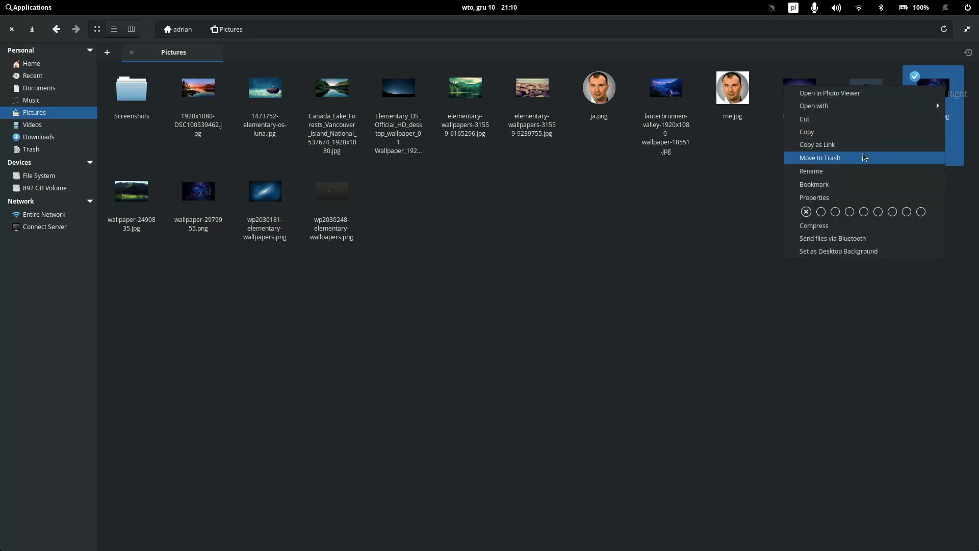
{"action": "left_click", "coordinate": [829, 132]}
{"action": "left_click", "coordinate": [26, 137]}
{"action": "left_click", "coordinate": [143, 104]}
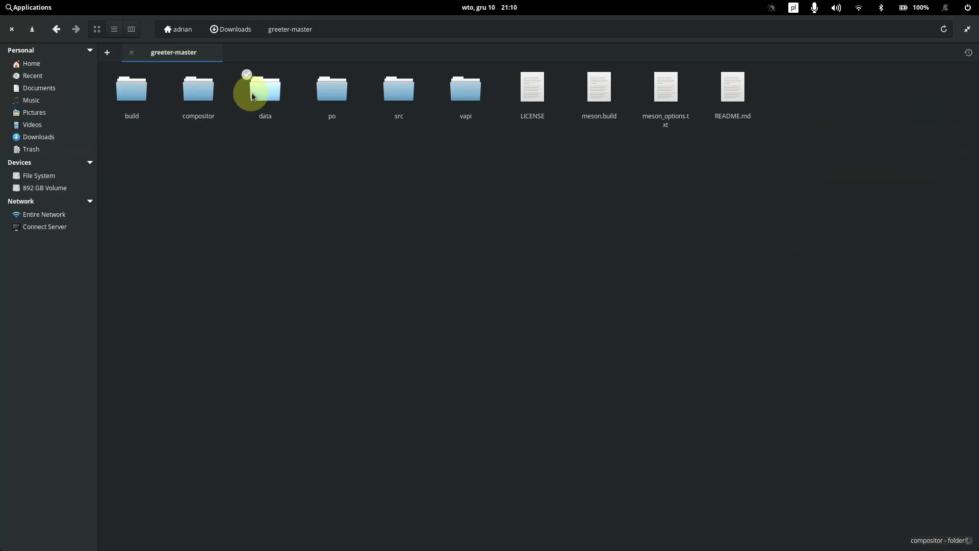
{"action": "left_click", "coordinate": [267, 99]}
{"action": "right_click", "coordinate": [636, 203]}
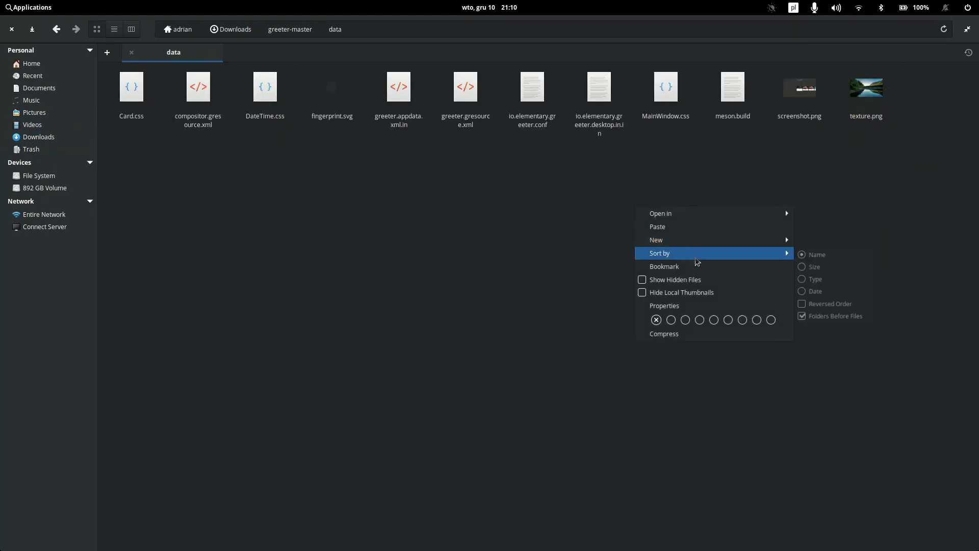
{"action": "left_click", "coordinate": [684, 227]}
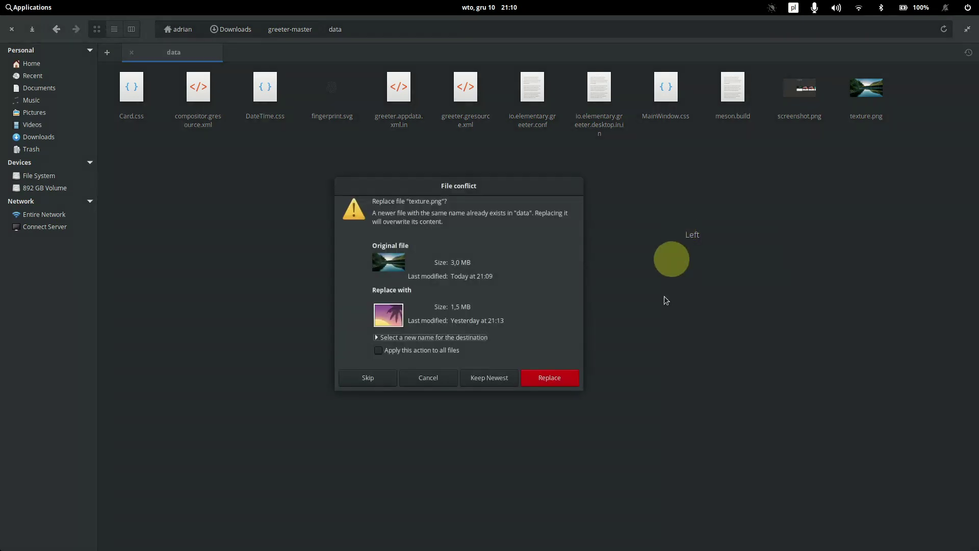
{"action": "left_click", "coordinate": [554, 383]}
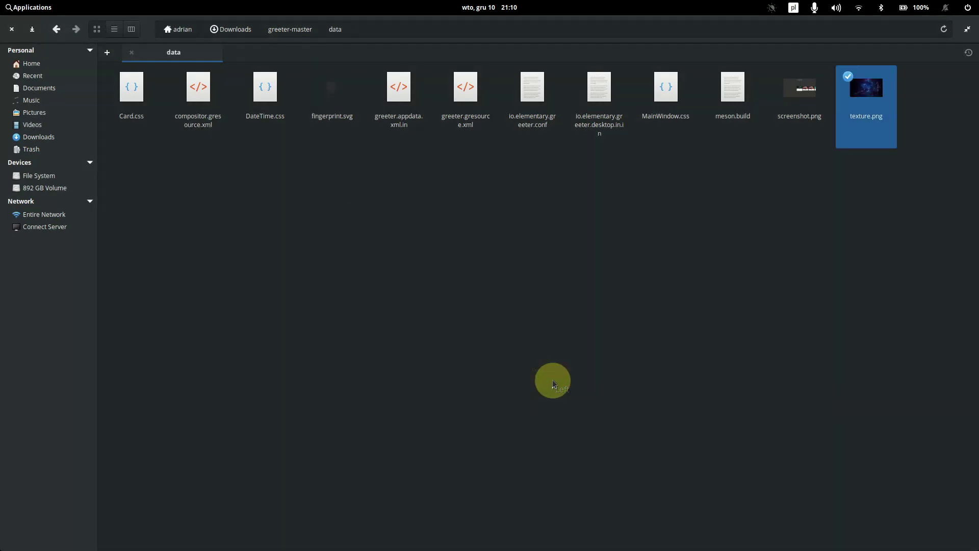
Step: Clear the file selection, close Files, and bring Firefox to the front
{"action": "left_click", "coordinate": [884, 216]}
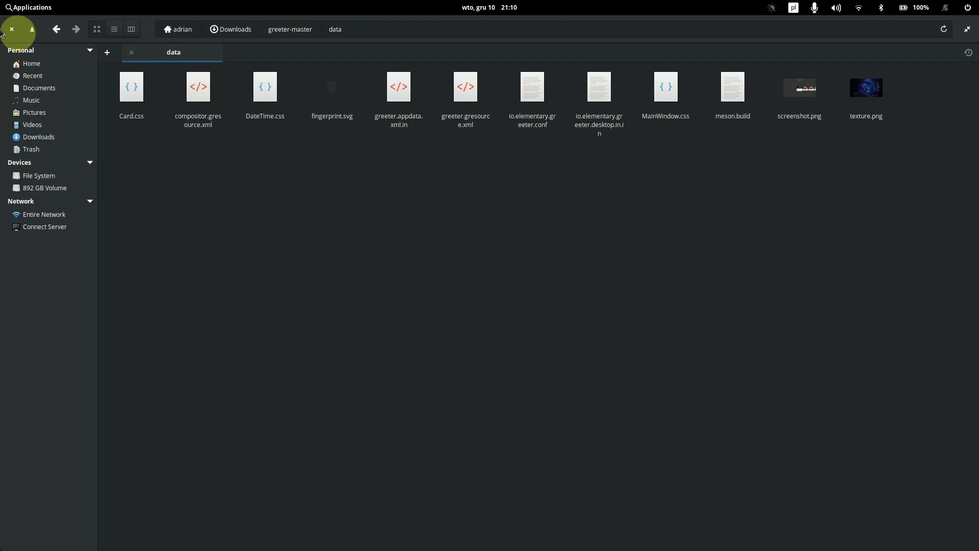
{"action": "left_click", "coordinate": [12, 29]}
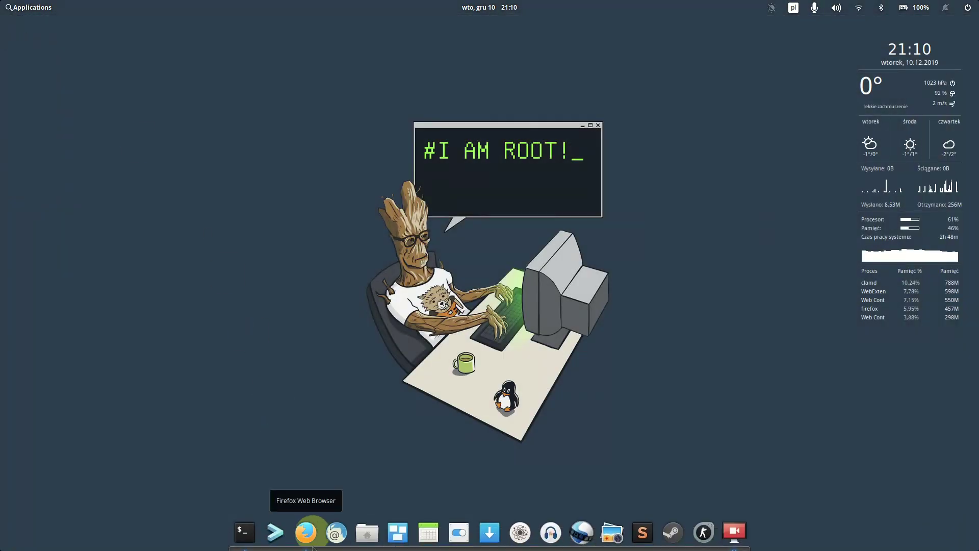
{"action": "left_click", "coordinate": [306, 532]}
Step: Show the greeter README.md page in Firefox, then switch to Terminal
{"action": "left_click", "coordinate": [55, 43]}
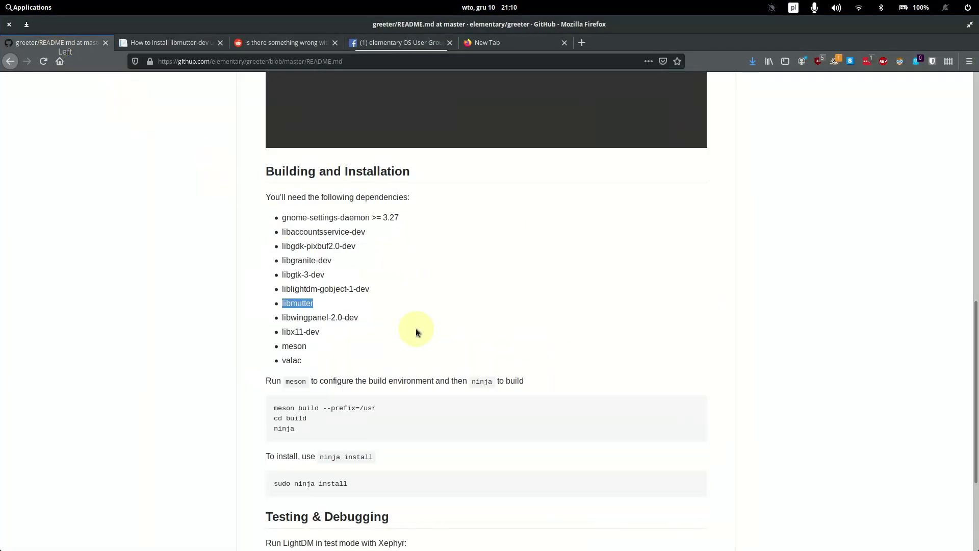
{"action": "left_click", "coordinate": [457, 283]}
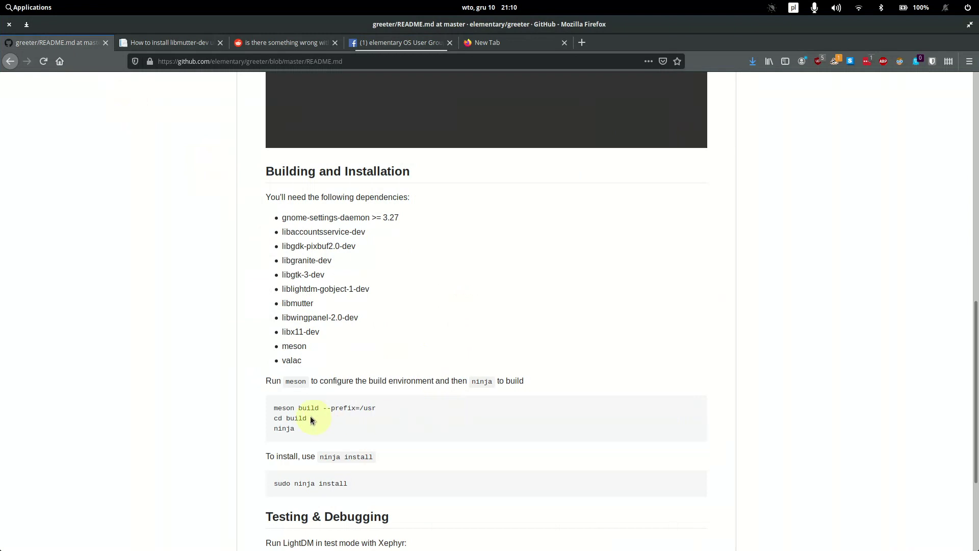
{"action": "left_click", "coordinate": [246, 531]}
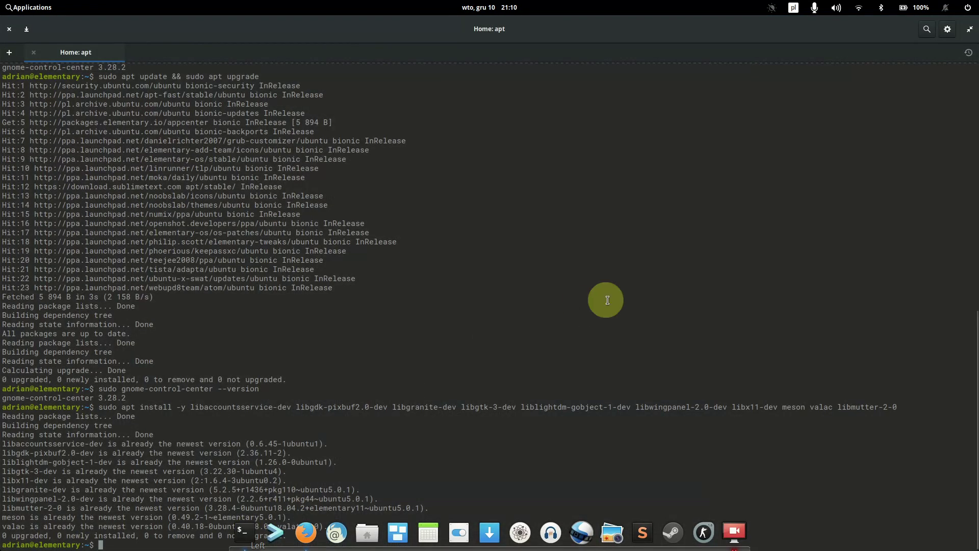
Step: Change into ~/Downloads/greeter-master using cd with Tab completion, then minimize the terminal
{"action": "type", "text": "cd /home/adrian/"}
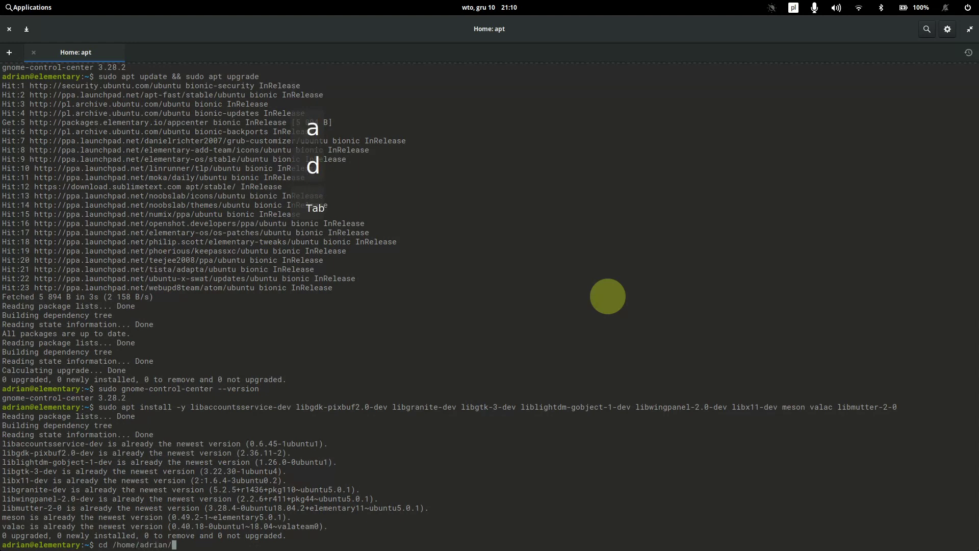
{"action": "type", "text": "Down"}
{"action": "key", "text": "Tab"}
{"action": "type", "text": "gr"}
{"action": "key", "text": "Tab"}
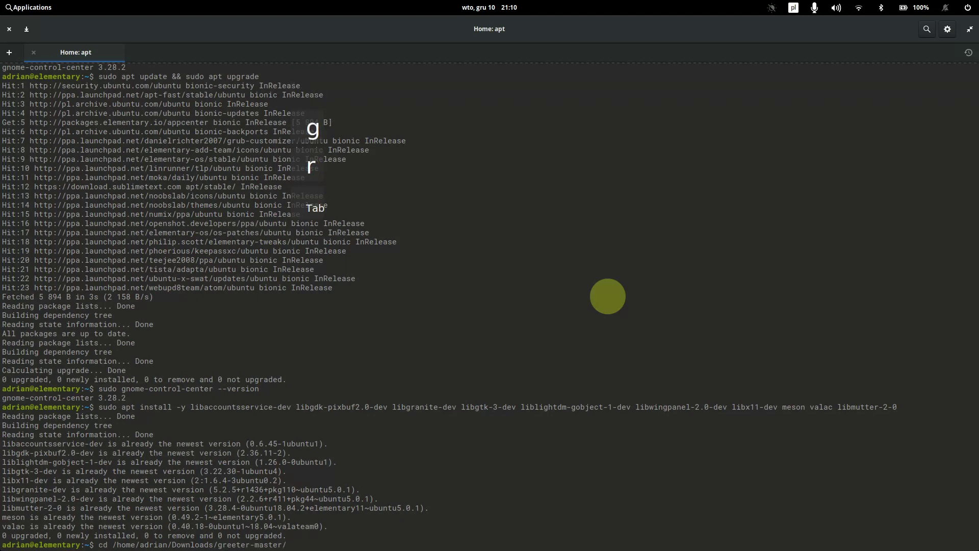
{"action": "key", "text": "Return"}
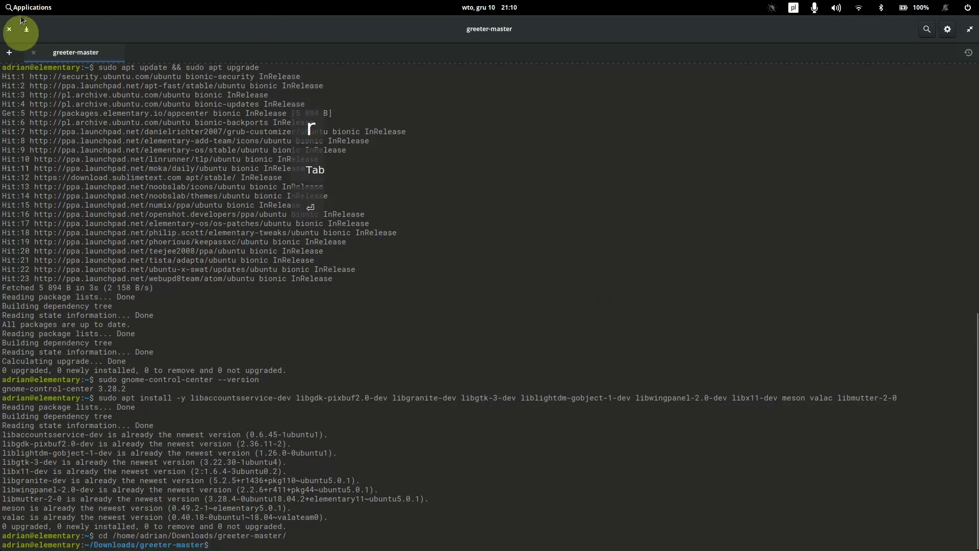
{"action": "left_click", "coordinate": [26, 30]}
Step: Open Downloads in Files and check the greeter repository's clone and download options in Firefox
{"action": "left_click", "coordinate": [366, 526]}
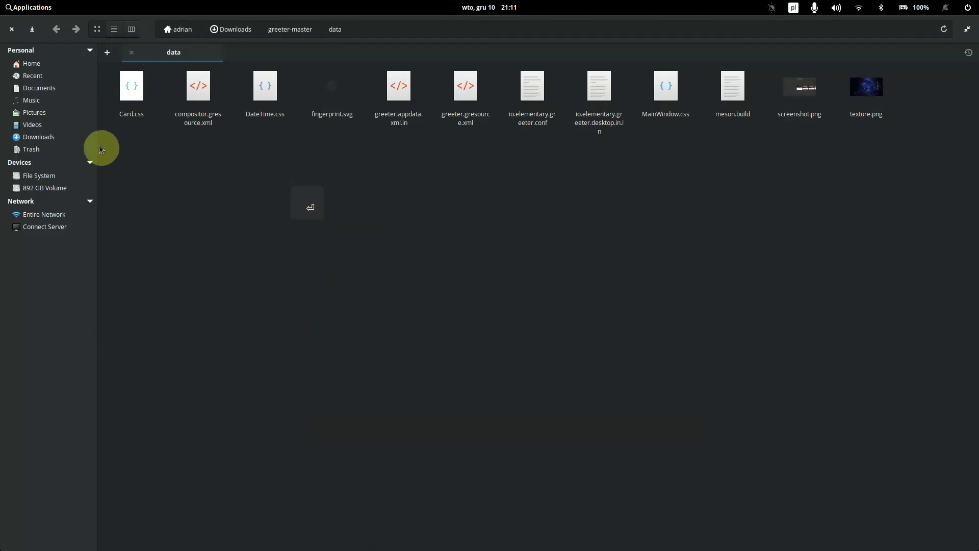
{"action": "left_click", "coordinate": [38, 142]}
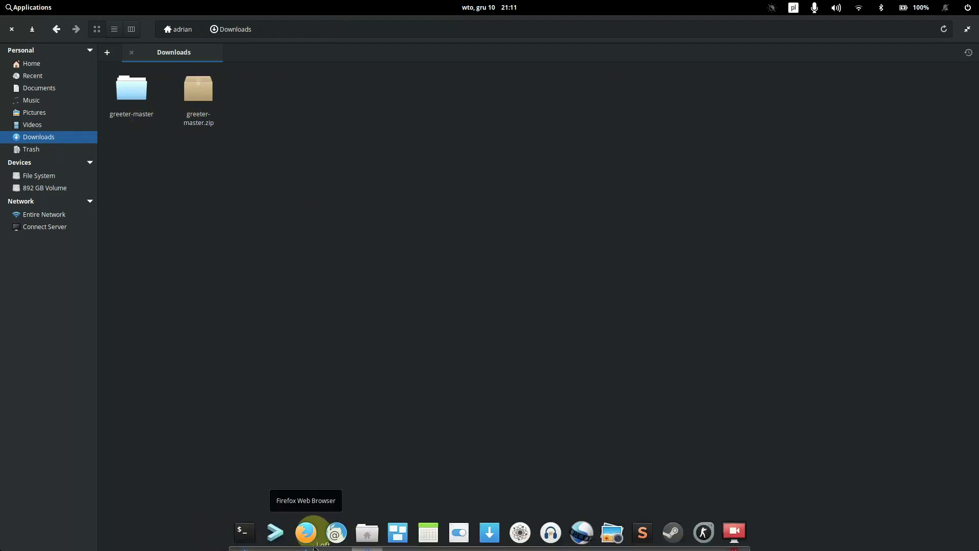
{"action": "left_click", "coordinate": [308, 531]}
{"action": "left_click", "coordinate": [12, 63]}
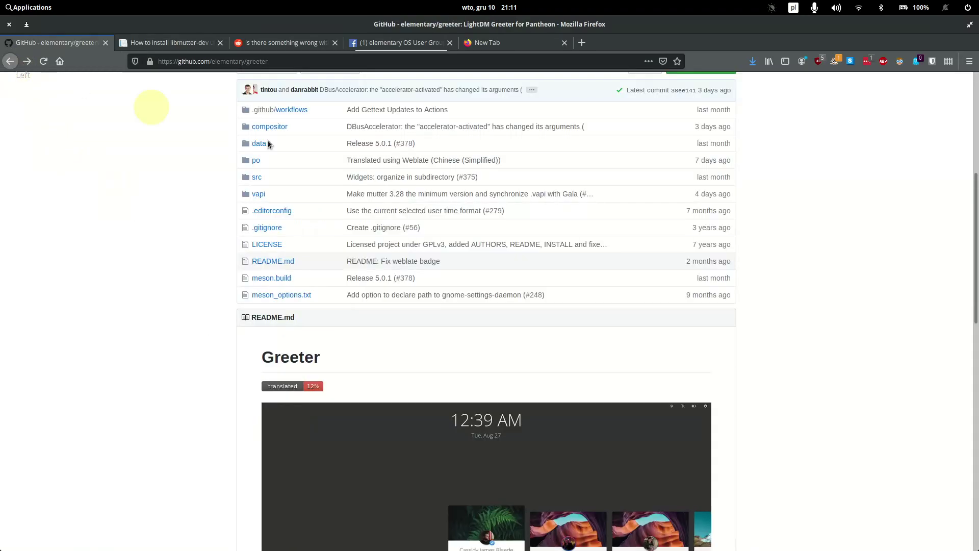
{"action": "left_click", "coordinate": [695, 243]}
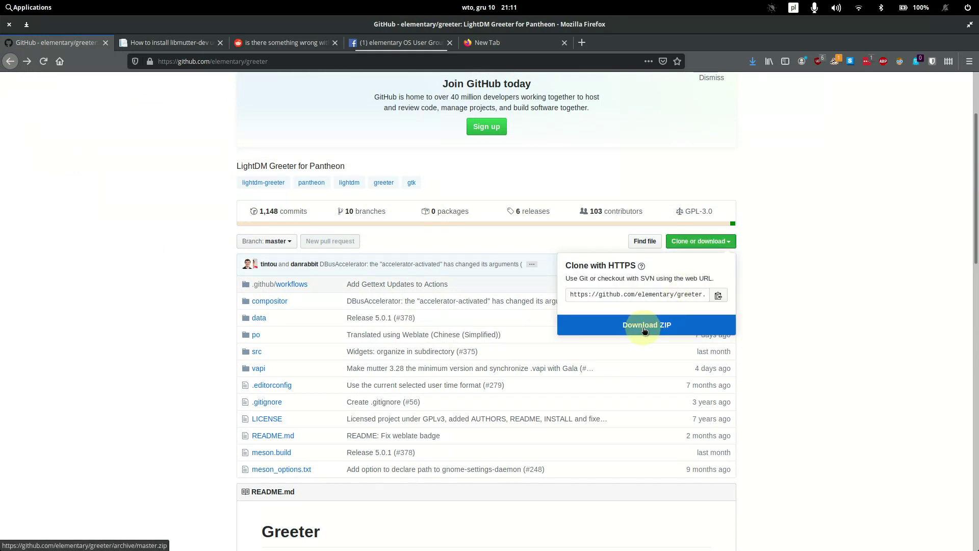
{"action": "left_click_drag", "start_coordinate": [26, 24], "coordinate": [27, 29]}
Step: Inspect greeter-master.zip and the greeter-master folder in Files, then close Files
{"action": "left_click", "coordinate": [161, 164]}
{"action": "left_click", "coordinate": [197, 99]}
{"action": "right_click", "coordinate": [193, 104]}
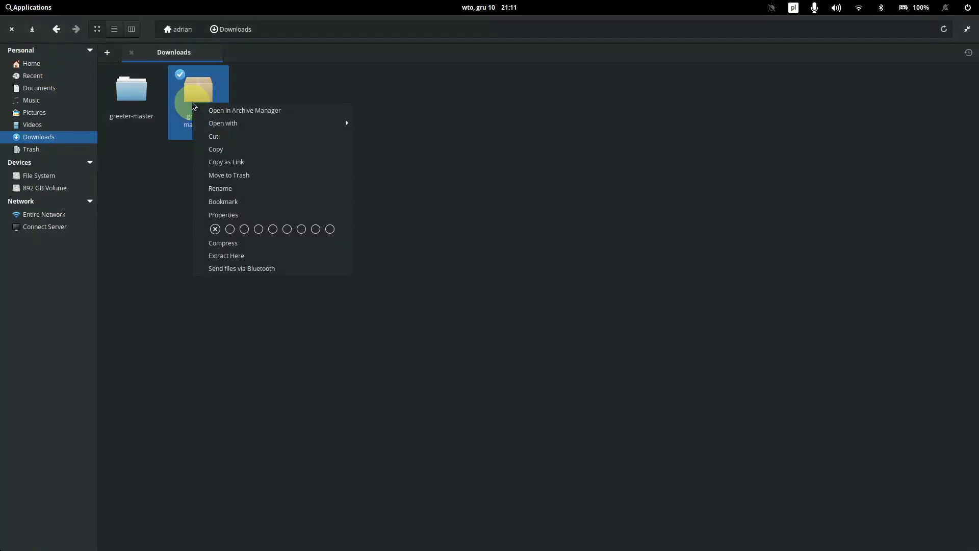
{"action": "left_click", "coordinate": [138, 121]}
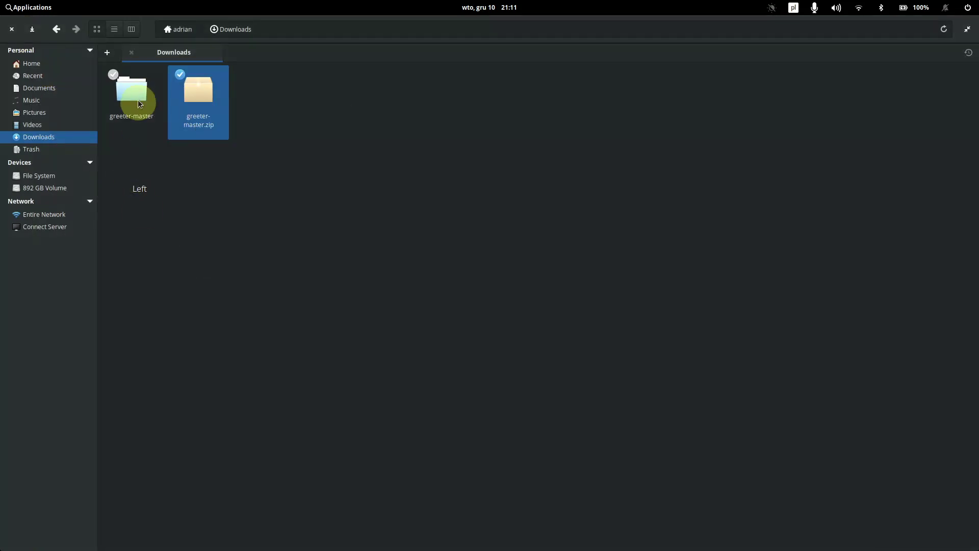
{"action": "left_click", "coordinate": [130, 92]}
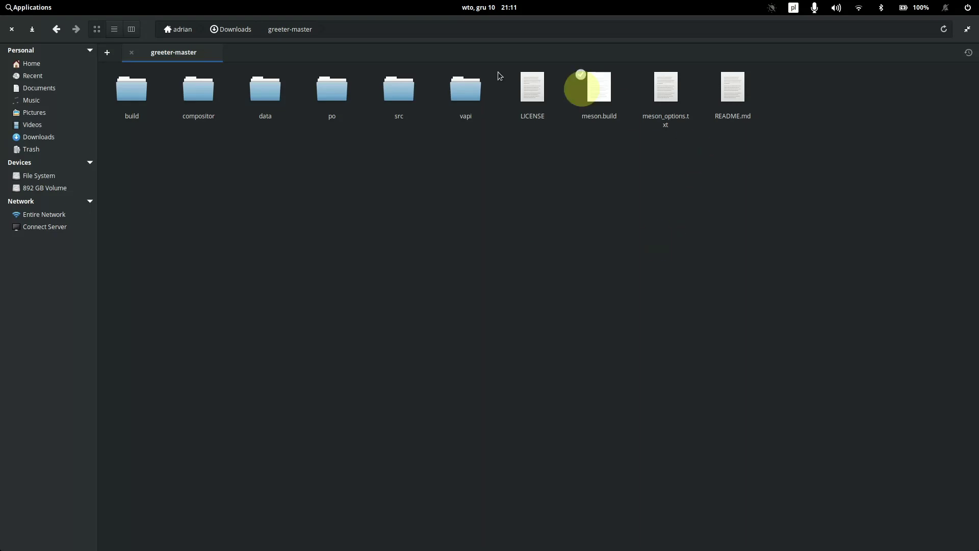
{"action": "left_click", "coordinate": [11, 32]}
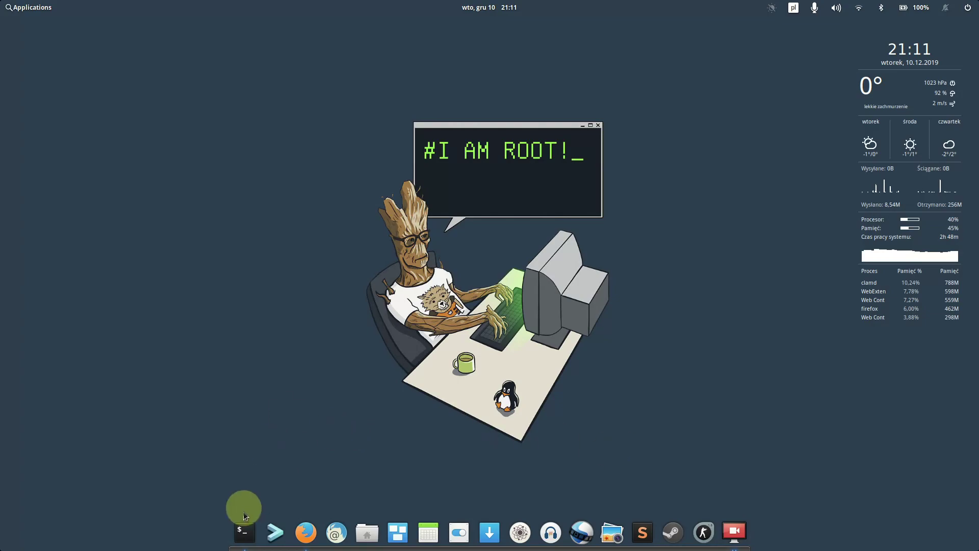
Step: Dismiss the clone options and open the greeter repository's README.md page in Firefox
{"action": "left_click", "coordinate": [245, 531]}
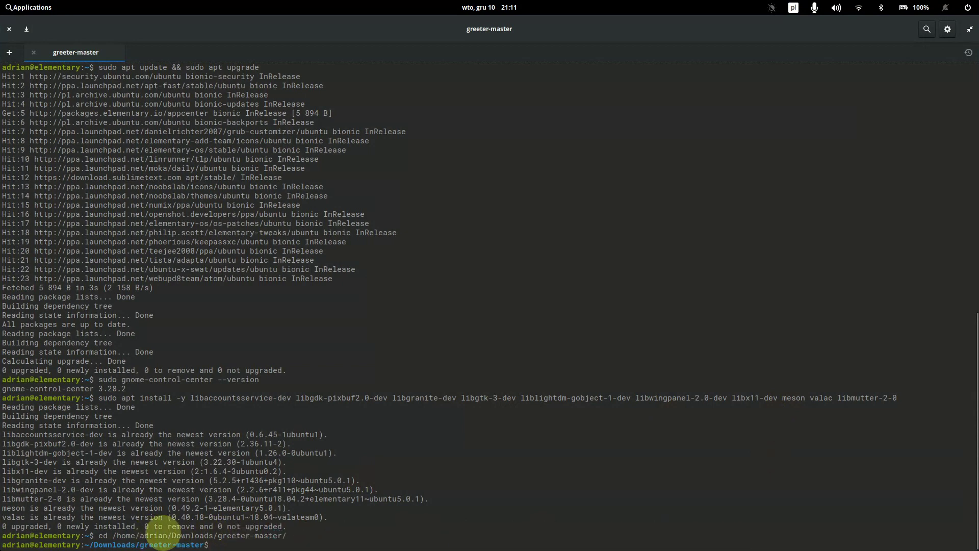
{"action": "left_click", "coordinate": [306, 533]}
{"action": "scroll", "coordinate": [357, 428], "scroll_direction": "down", "scroll_amount": 1}
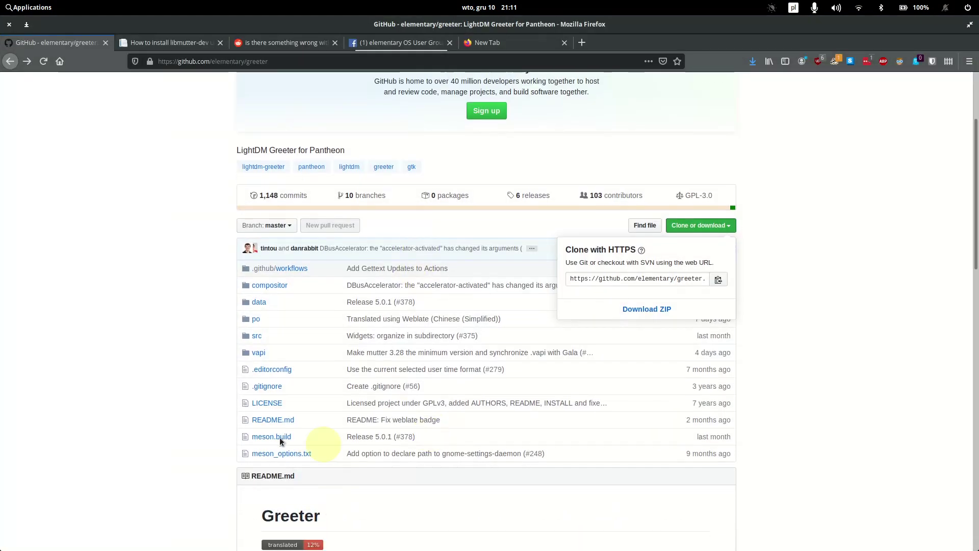
{"action": "left_click", "coordinate": [264, 410]}
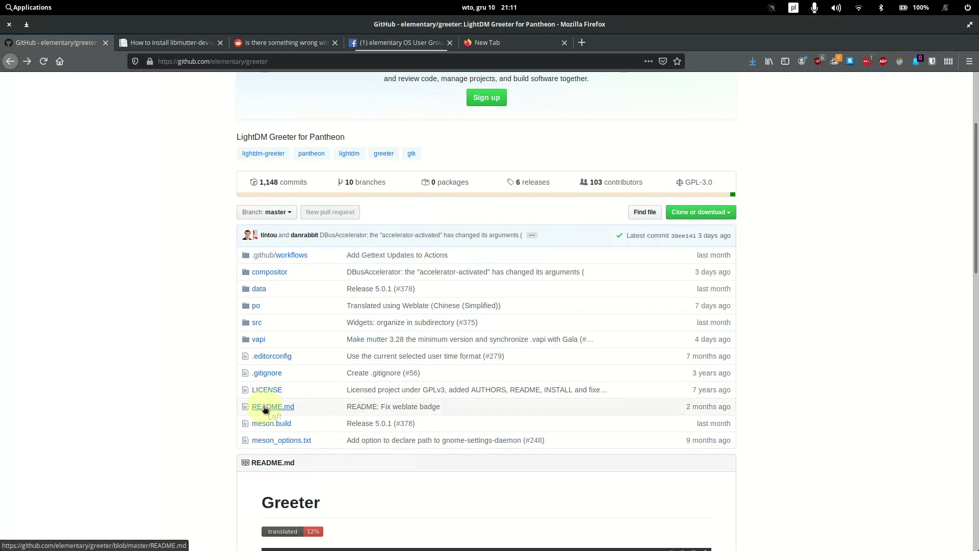
{"action": "left_click", "coordinate": [265, 408]}
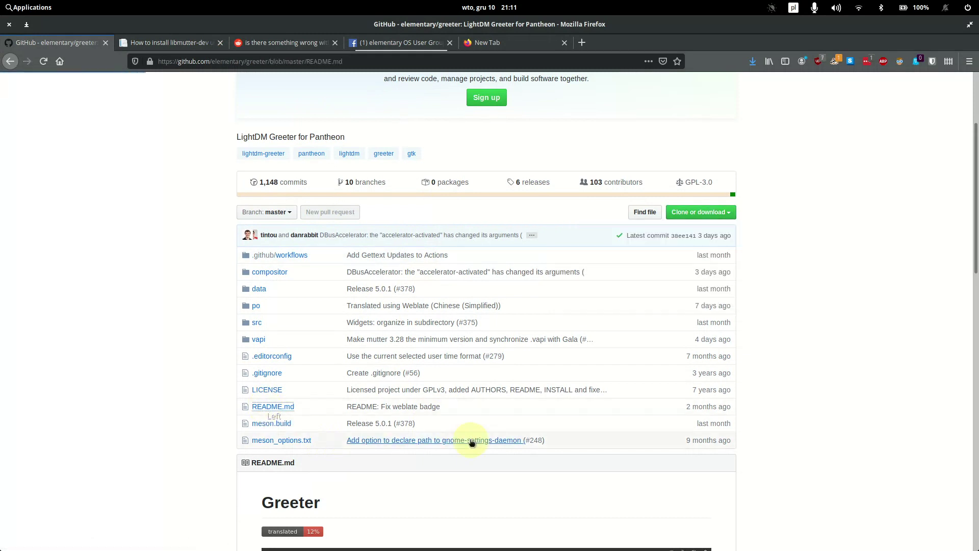
Step: Copy the meson build --prefix=/usr command from the README and return to Terminal
{"action": "scroll", "coordinate": [470, 441], "scroll_direction": "down", "scroll_amount": 10}
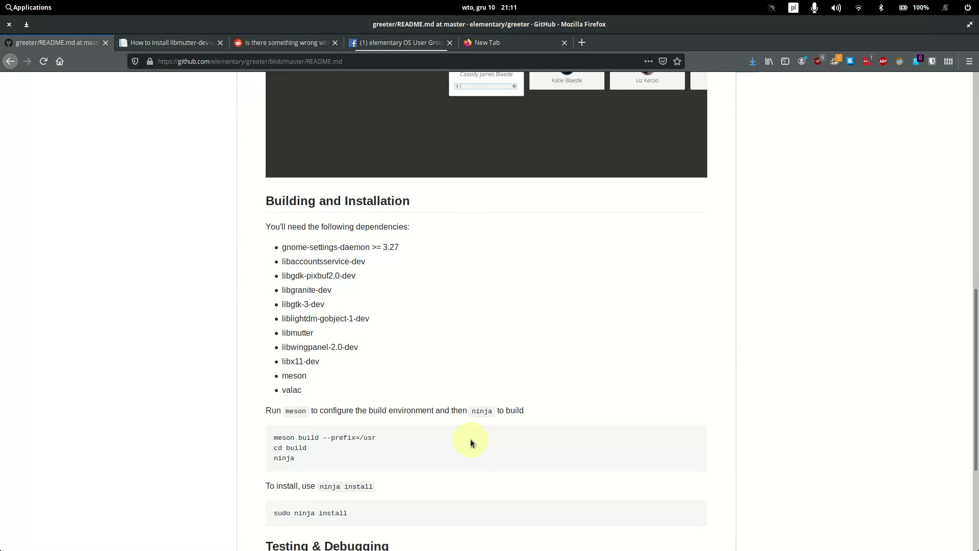
{"action": "left_click_drag", "start_coordinate": [368, 292], "coordinate": [280, 292]}
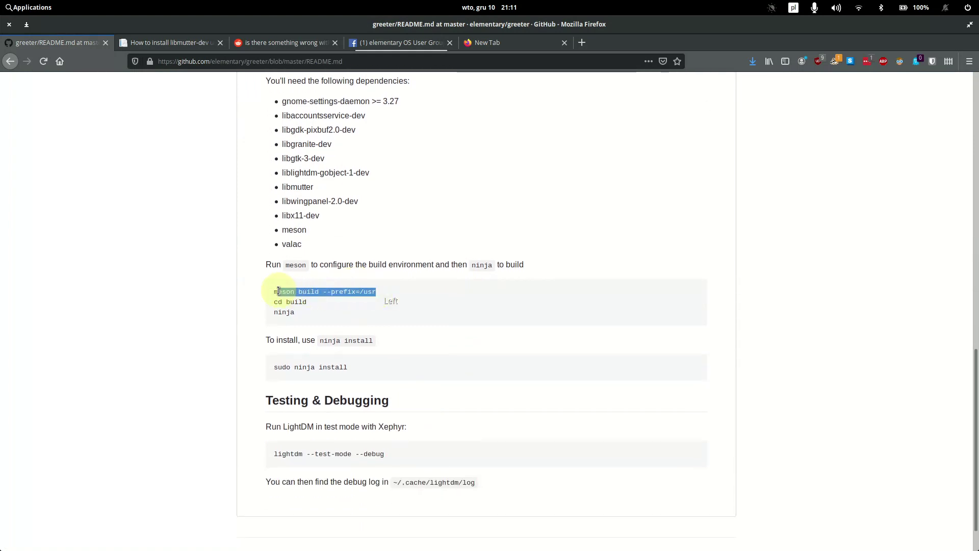
{"action": "right_click", "coordinate": [367, 296]}
{"action": "left_click", "coordinate": [407, 286]}
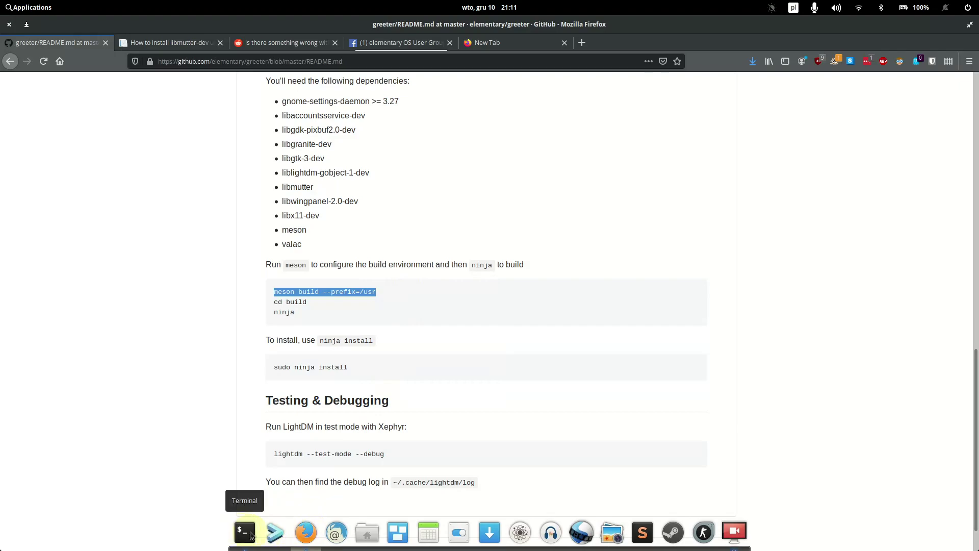
{"action": "left_click", "coordinate": [244, 532]}
{"action": "right_click", "coordinate": [515, 448]}
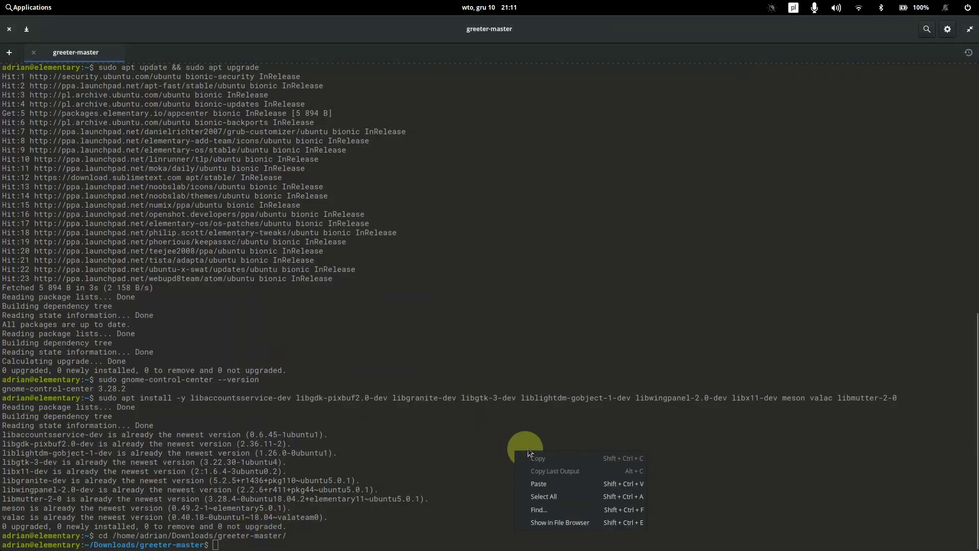
Step: Discard the pasted meson command and list greeter-master in detail with ll
{"action": "left_click", "coordinate": [554, 482]}
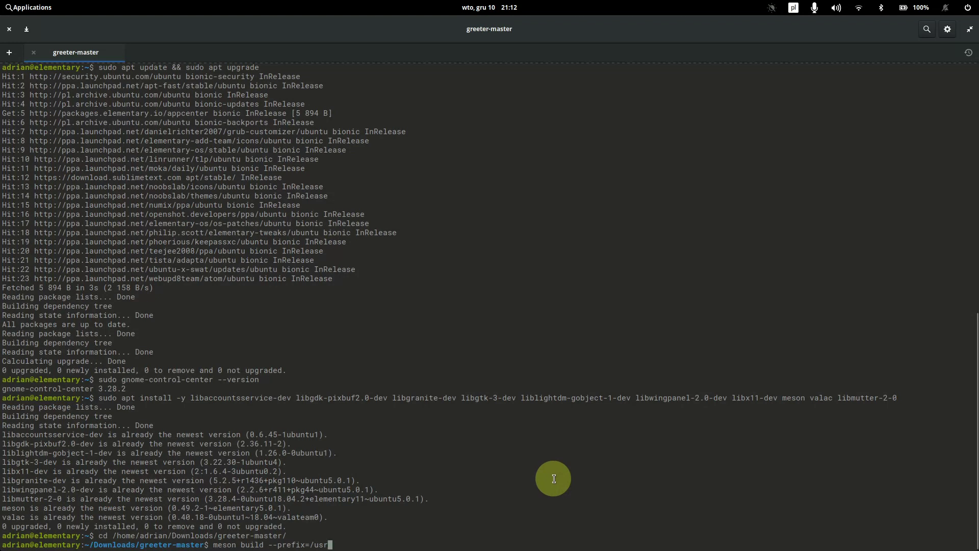
{"action": "key", "text": "BackSpace"}
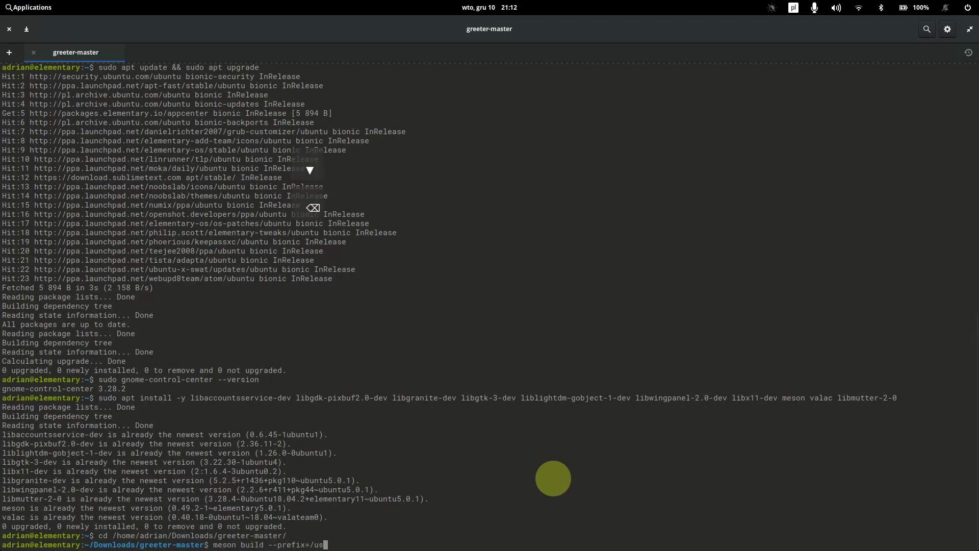
{"action": "type", "text": "ls"}
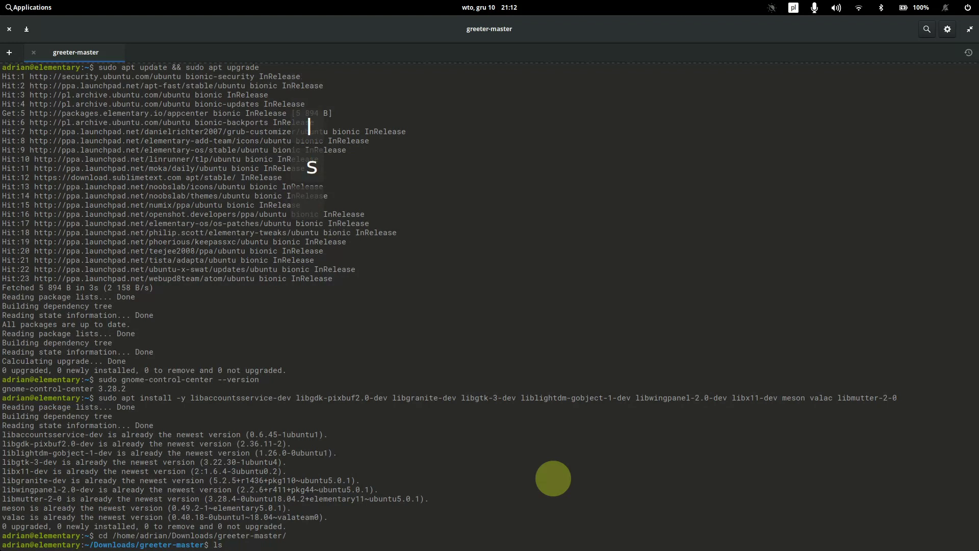
{"action": "key", "text": "BackSpace"}
{"action": "type", "text": "l"}
{"action": "key", "text": "Return"}
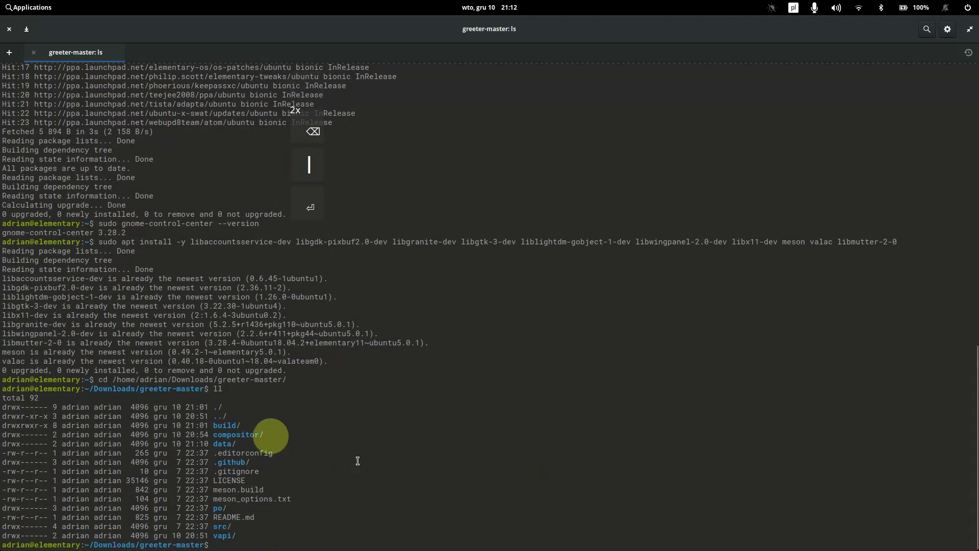
Step: Delete the old build folder with rm -rf build/ and view greeter-master in Files
{"action": "type", "text": "rm -"}
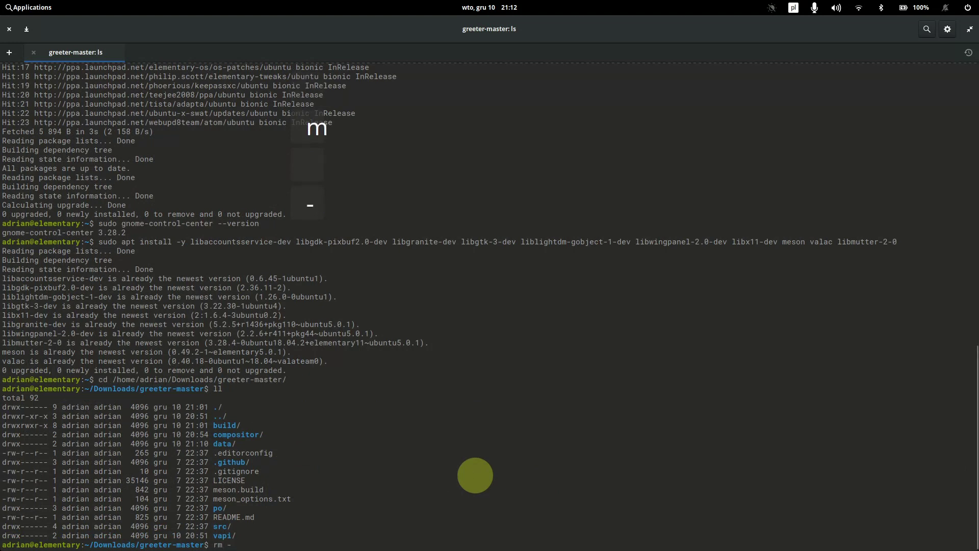
{"action": "type", "text": "rf bu"}
{"action": "key", "text": "Tab"}
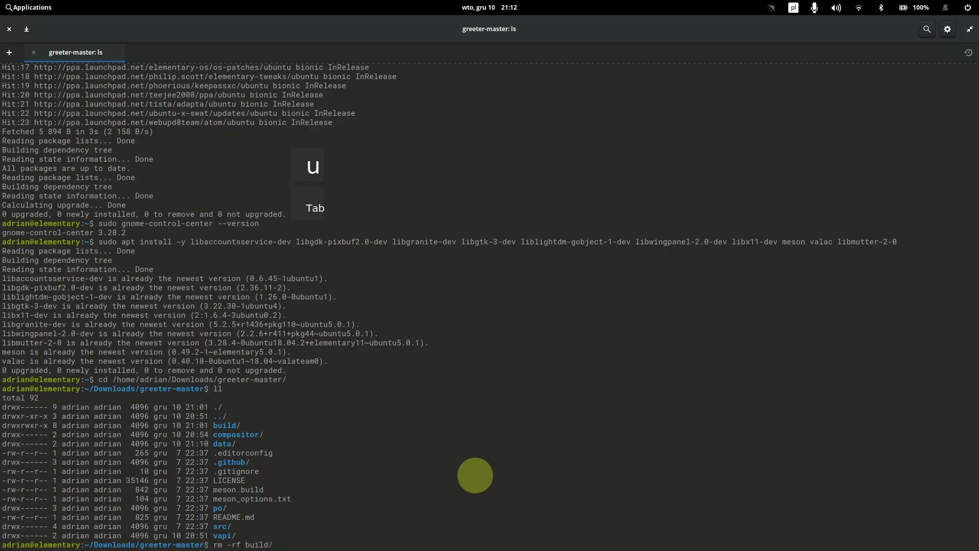
{"action": "key", "text": "Return"}
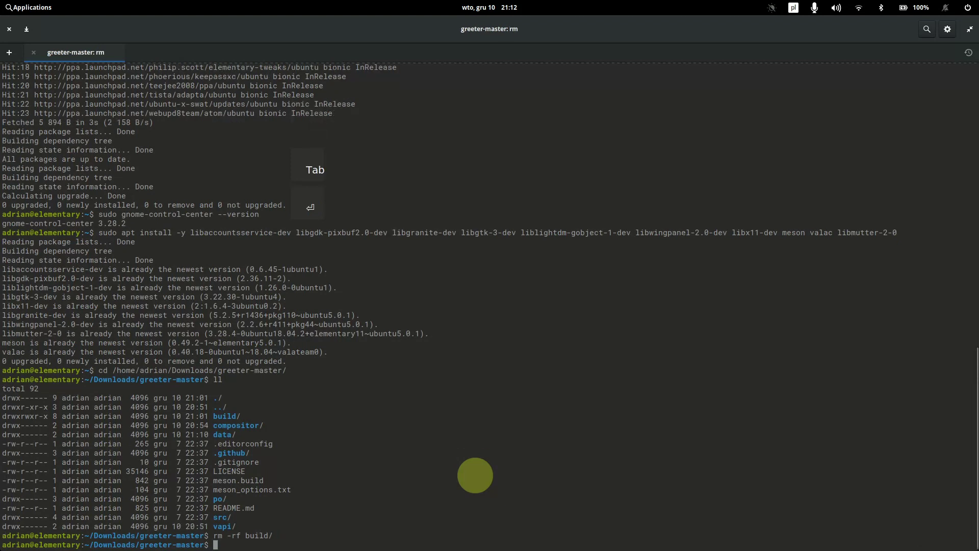
{"action": "left_click", "coordinate": [26, 30]}
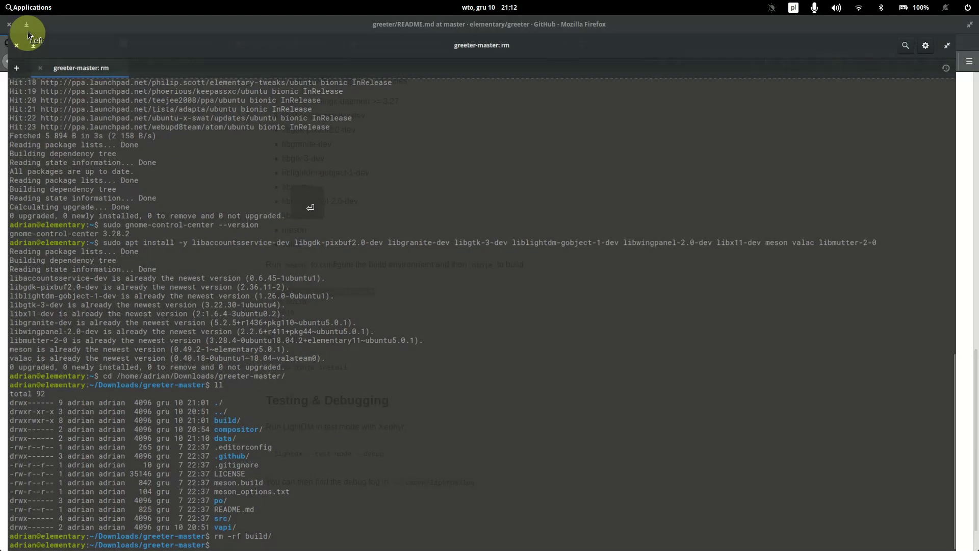
{"action": "left_click", "coordinate": [367, 535]}
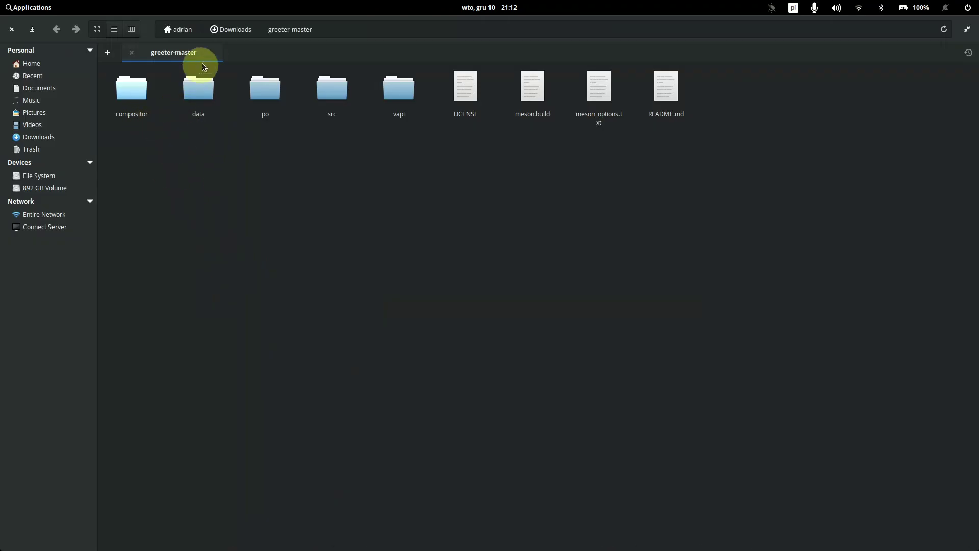
Step: Reopen greeter-master from Downloads to confirm no build folder remains, then close Files
{"action": "left_click", "coordinate": [224, 29]}
{"action": "left_click", "coordinate": [132, 97]}
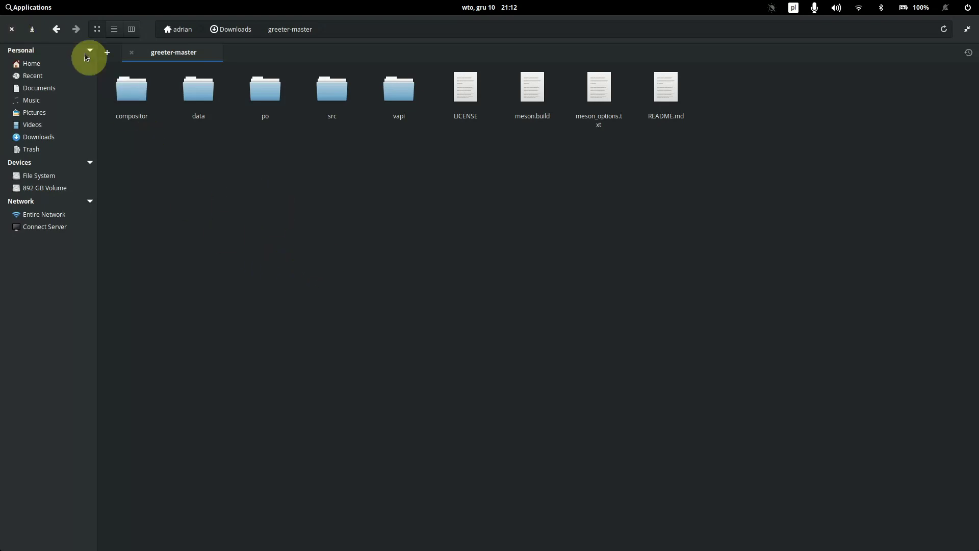
{"action": "left_click", "coordinate": [13, 30]}
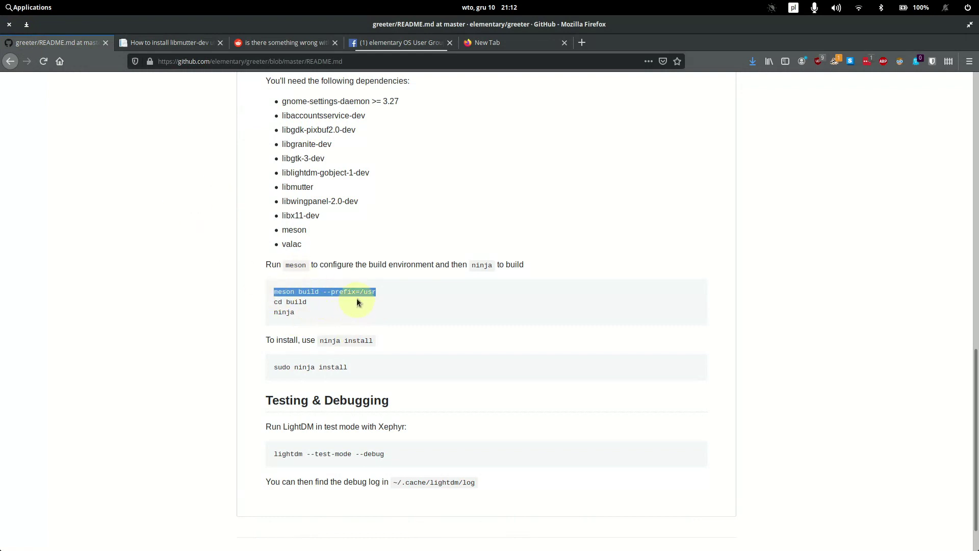
Step: Copy the meson build --prefix=/usr line from the README again
{"action": "left_click_drag", "start_coordinate": [377, 293], "coordinate": [276, 294]}
{"action": "right_click", "coordinate": [293, 291]}
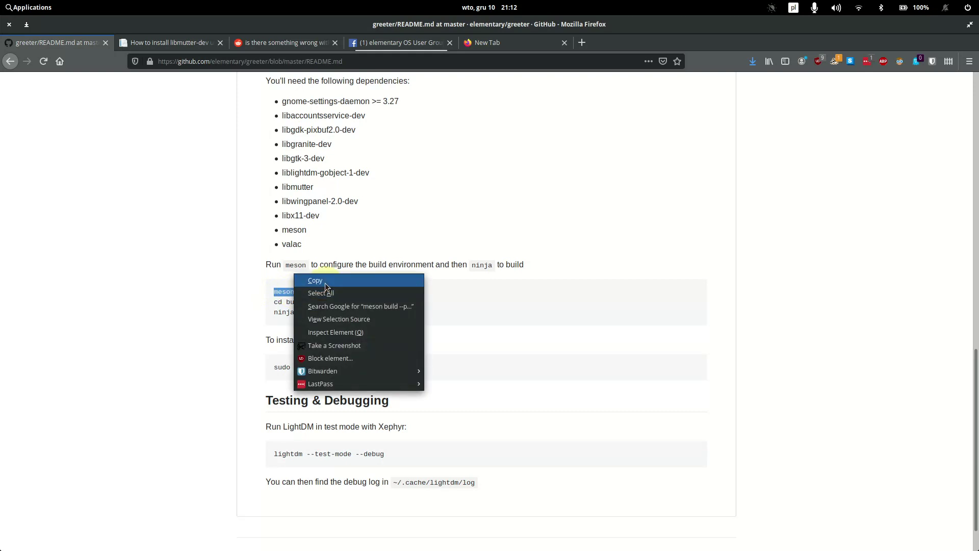
{"action": "left_click", "coordinate": [325, 283]}
{"action": "left_click", "coordinate": [28, 25]}
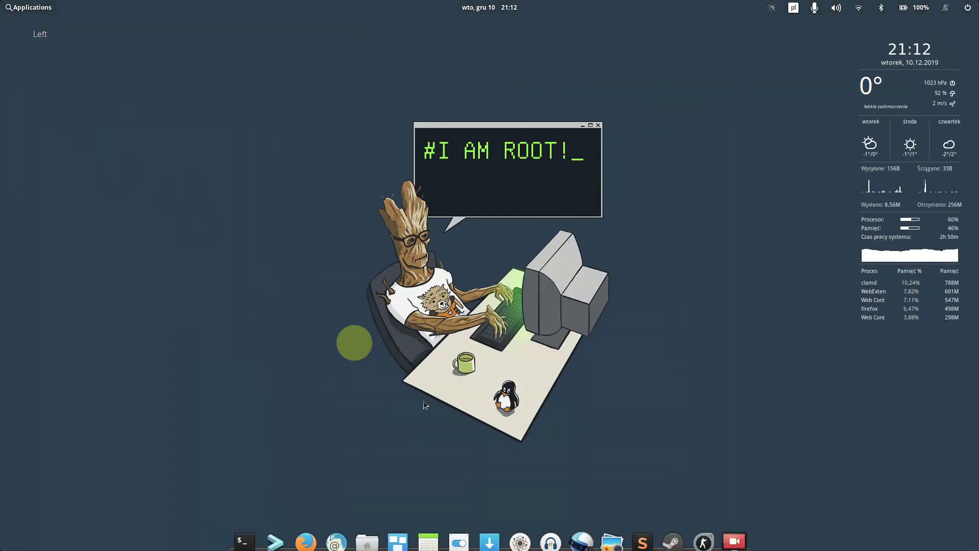
{"action": "left_click", "coordinate": [243, 532]}
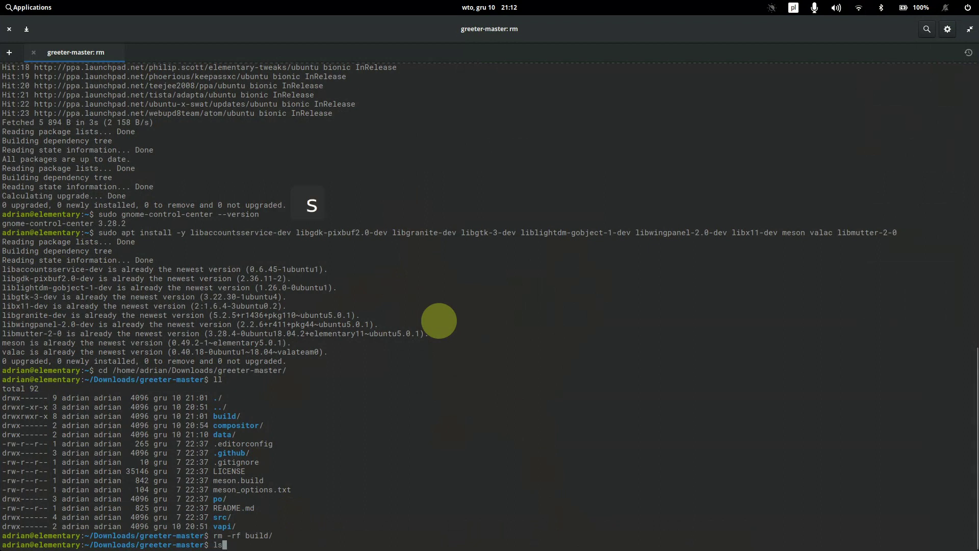
Step: List the greeter-master folder with ls and ll
{"action": "type", "text": "ls"}
{"action": "key", "text": "Return"}
{"action": "type", "text": "ll"}
{"action": "key", "text": "Return"}
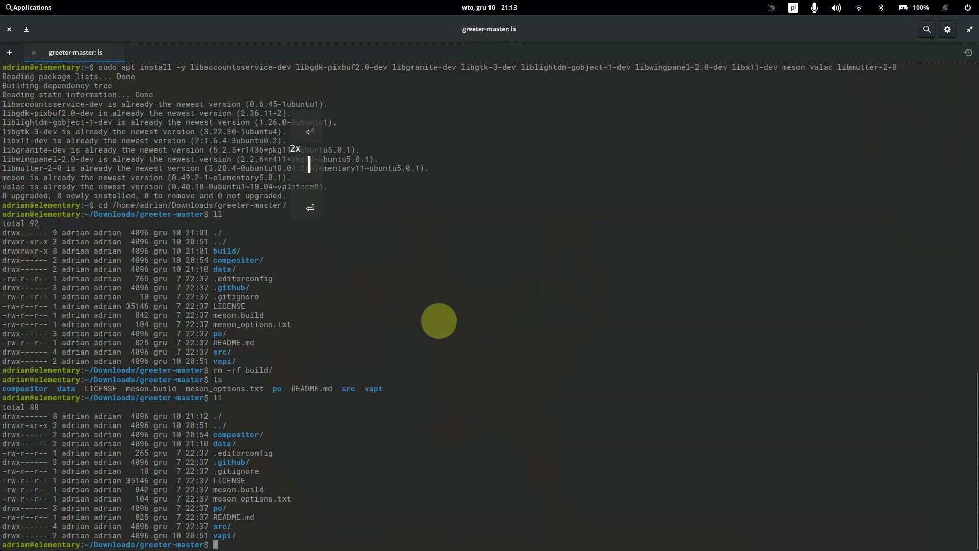
{"action": "double_click", "coordinate": [224, 250]}
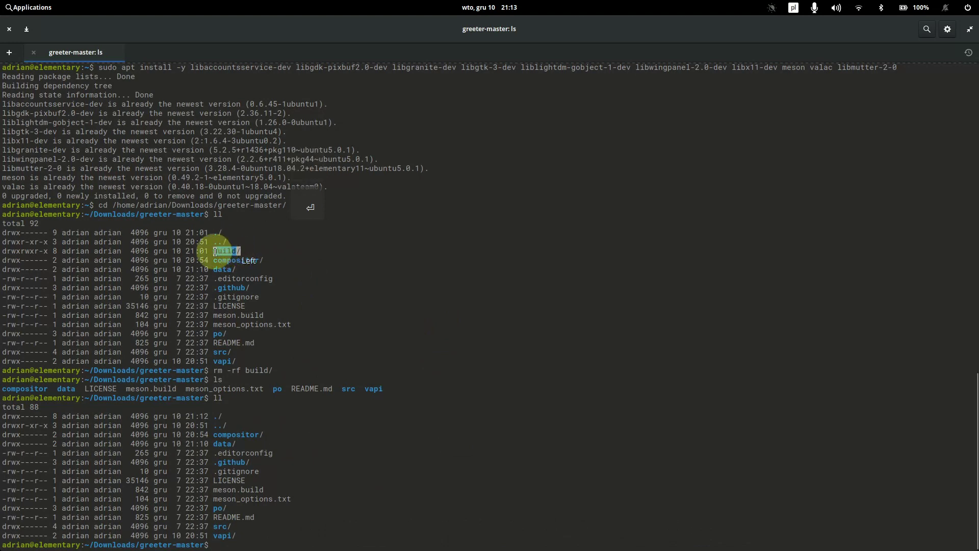
{"action": "left_click", "coordinate": [340, 532]}
Step: Run meson build --prefix=/usr to configure io.elementary.greeter 5.0.1, then list the new build folder
{"action": "right_click", "coordinate": [406, 421]}
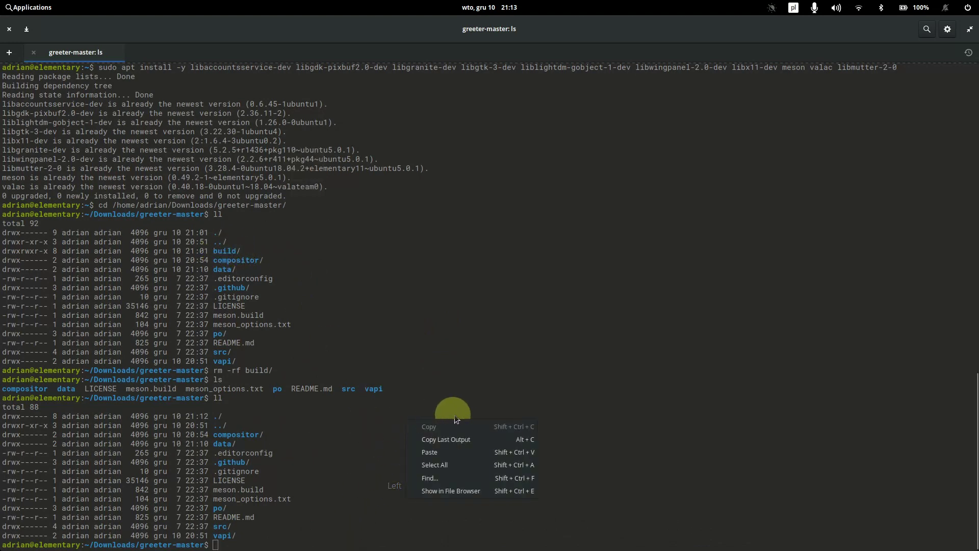
{"action": "left_click", "coordinate": [456, 453]}
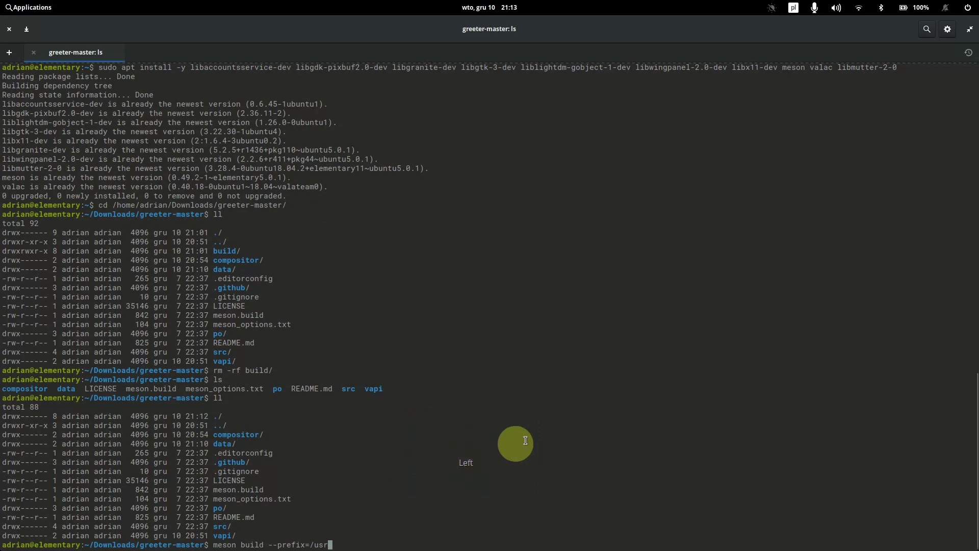
{"action": "key", "text": "Return"}
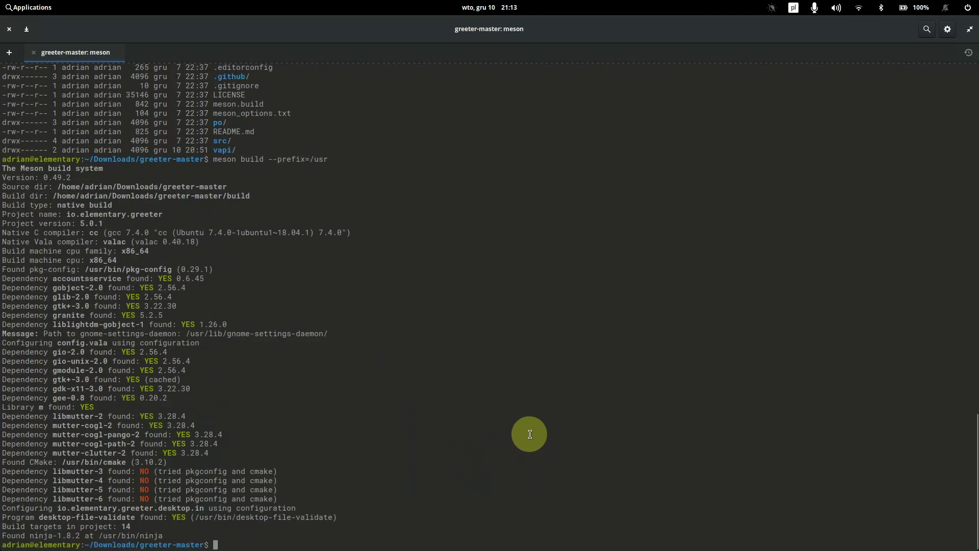
{"action": "type", "text": "ll"}
{"action": "key", "text": "Return"}
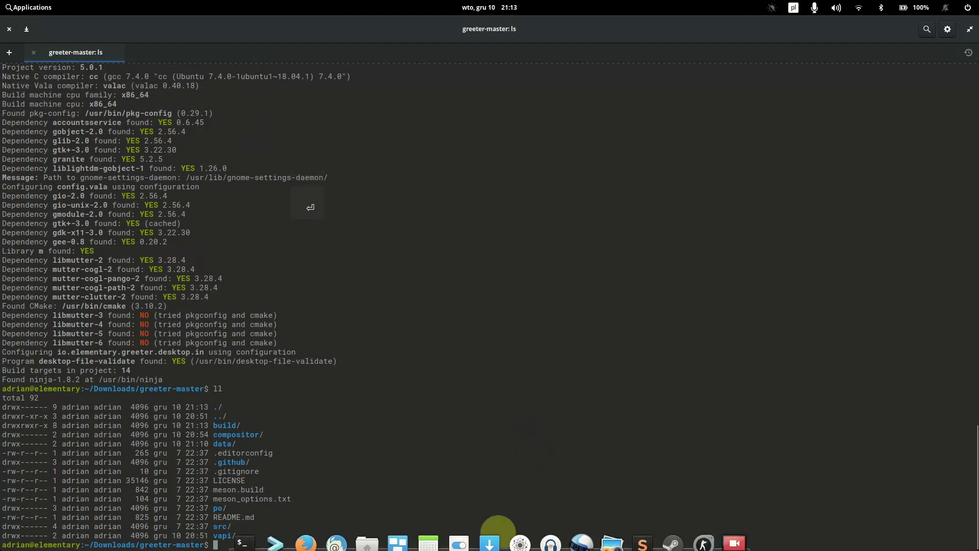
{"action": "mouse_move", "coordinate": [328, 538]}
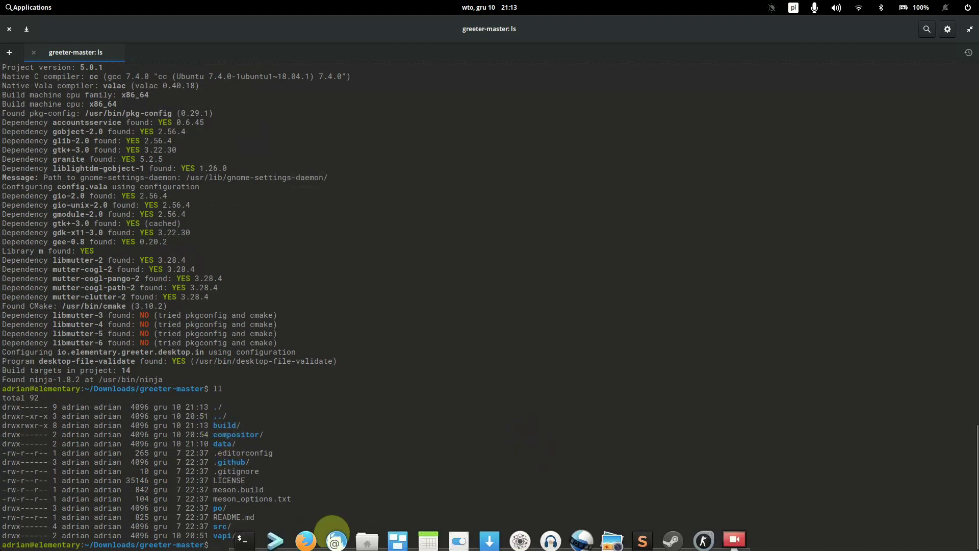
Step: Open the new build folder in Files to confirm build.ninja and meson folders, then close Files
{"action": "left_click", "coordinate": [416, 533]}
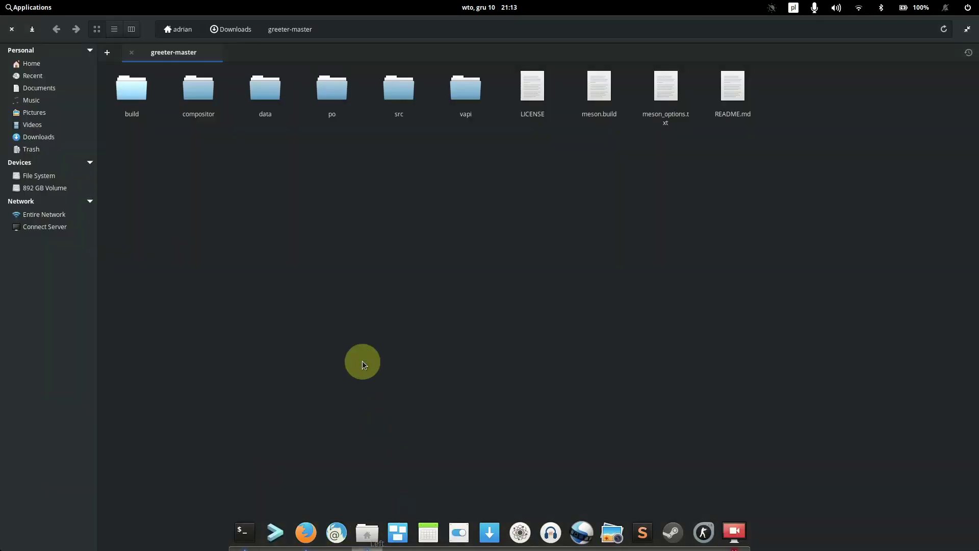
{"action": "left_click", "coordinate": [131, 98]}
{"action": "left_click", "coordinate": [131, 98]}
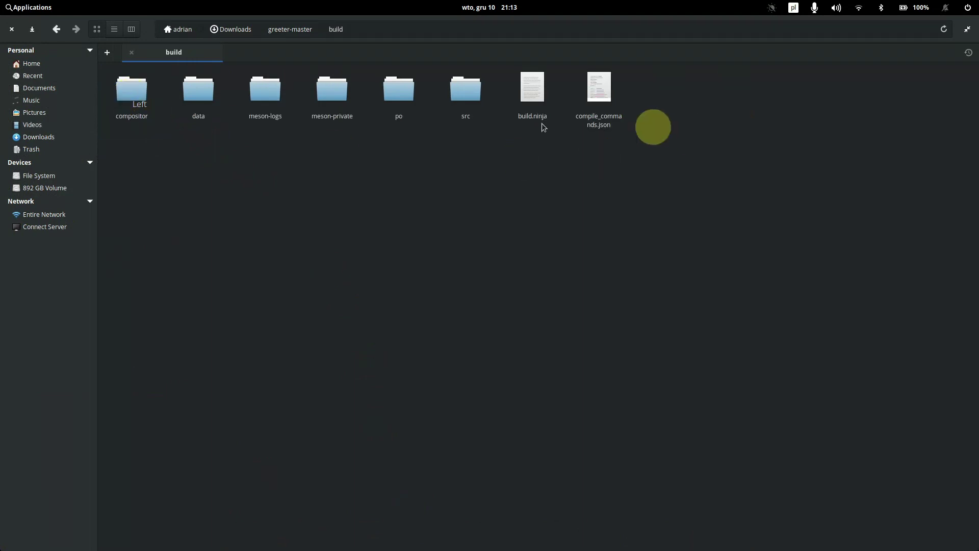
{"action": "left_click", "coordinate": [12, 30]}
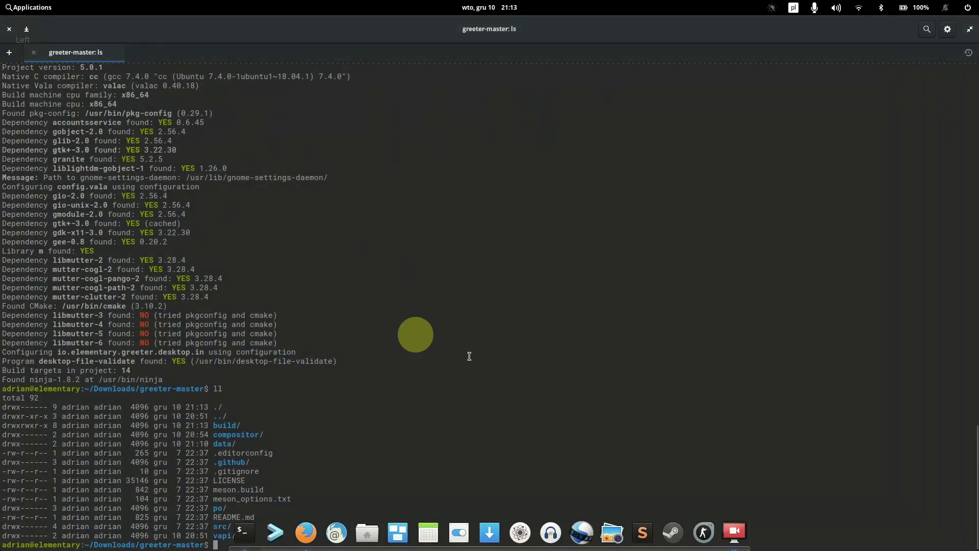
Step: Copy 'cd build' from the README and run it in the terminal
{"action": "left_click", "coordinate": [311, 544]}
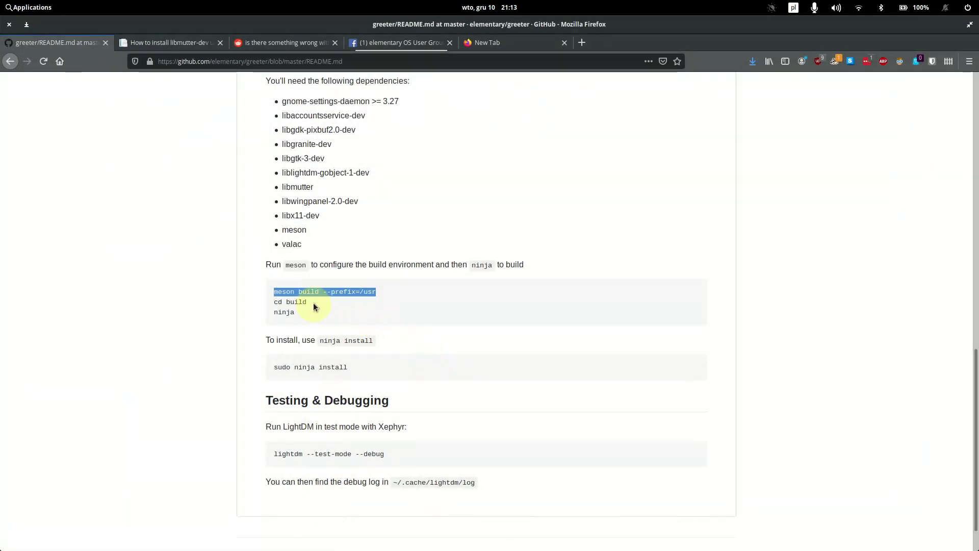
{"action": "left_click_drag", "start_coordinate": [314, 305], "coordinate": [273, 302]}
{"action": "left_click", "coordinate": [9, 24]}
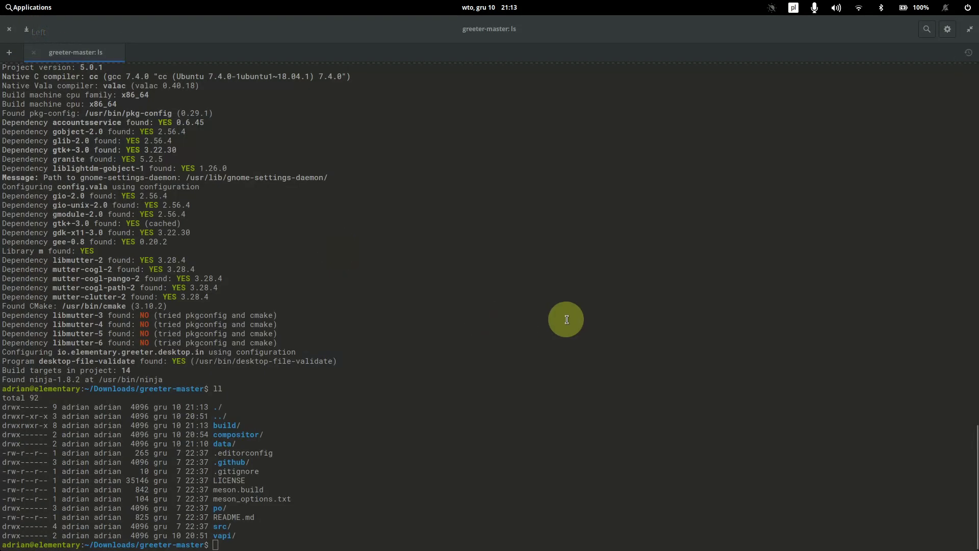
{"action": "left_click", "coordinate": [567, 320]}
{"action": "key", "text": "ctrl+shift+v"}
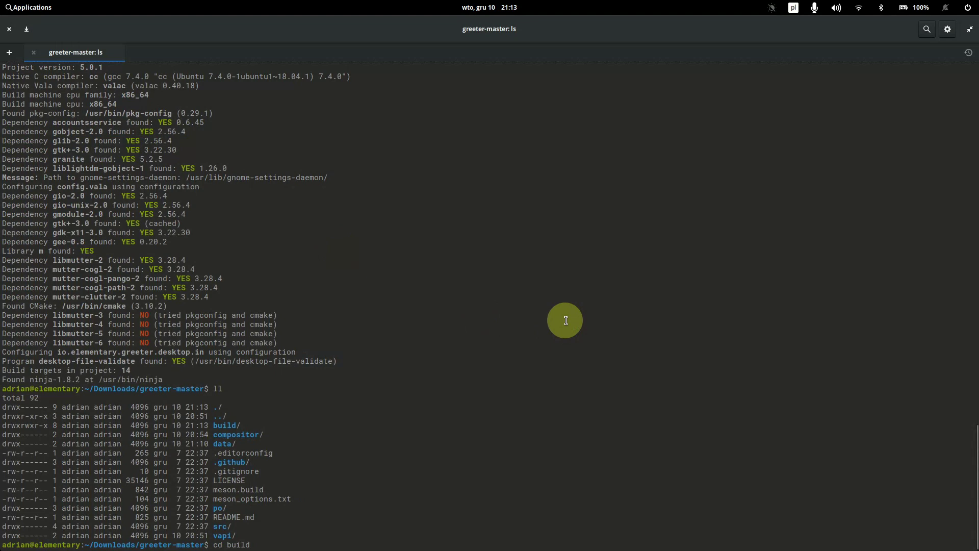
{"action": "key", "text": "Return"}
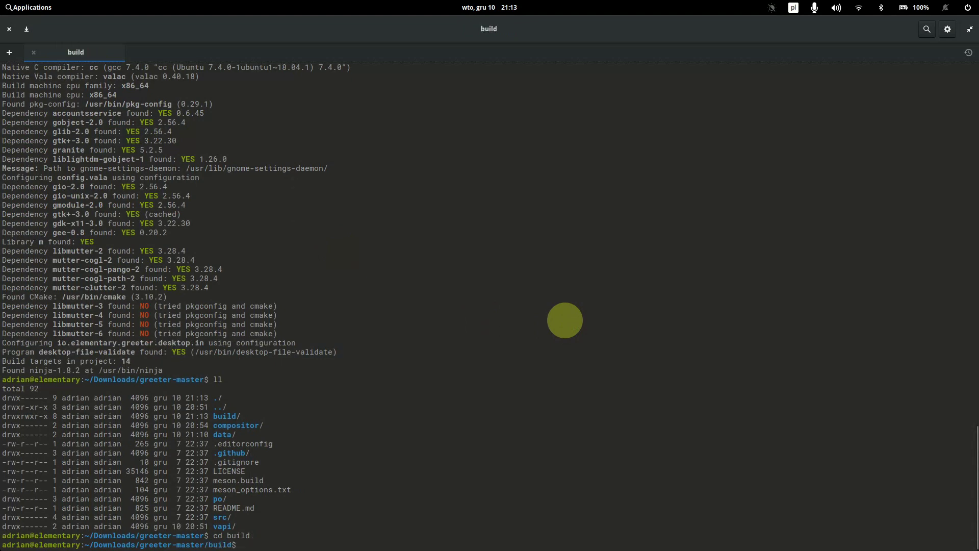
Step: Copy the ninja command from the README and run it to compile the greeter
{"action": "left_click", "coordinate": [307, 540]}
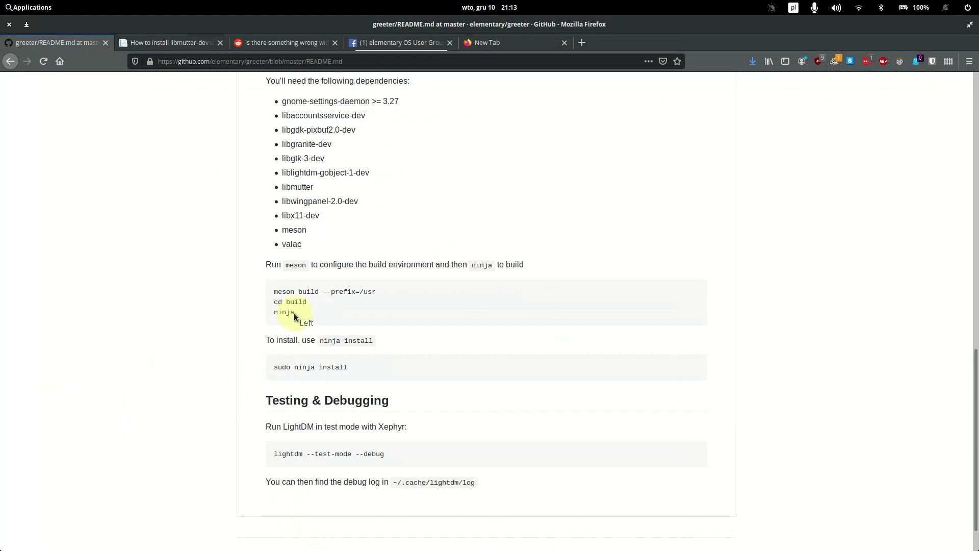
{"action": "key", "text": "ctrl+c"}
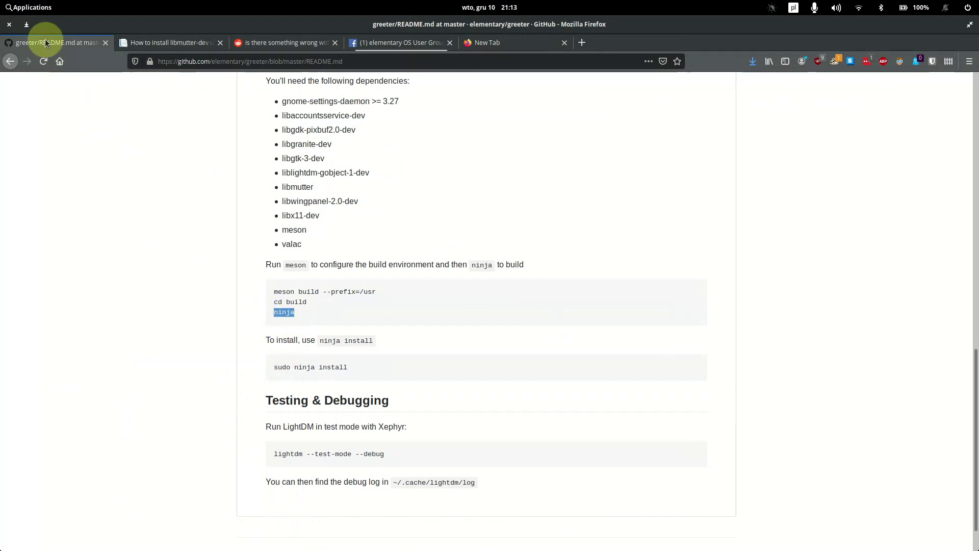
{"action": "left_click", "coordinate": [28, 25]}
{"action": "right_click", "coordinate": [451, 311]}
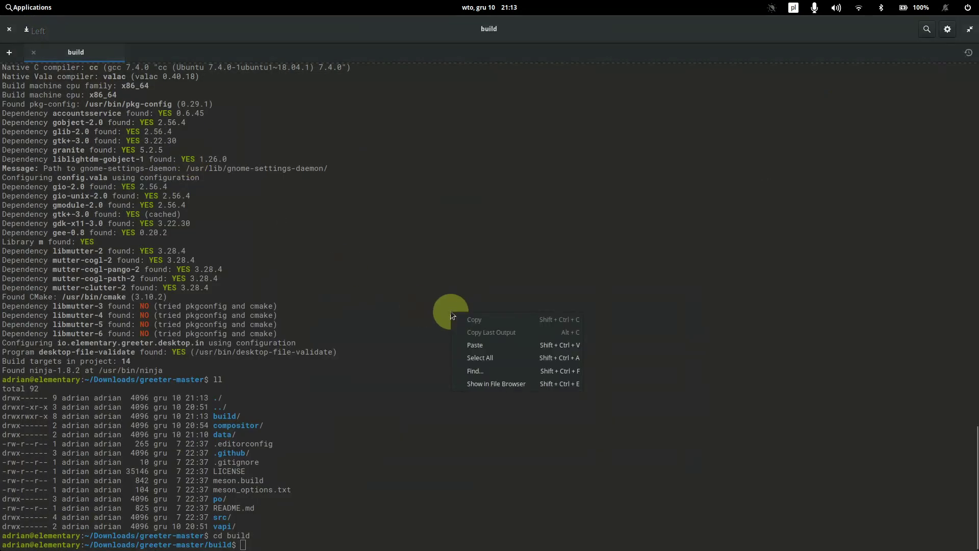
{"action": "left_click", "coordinate": [479, 347]}
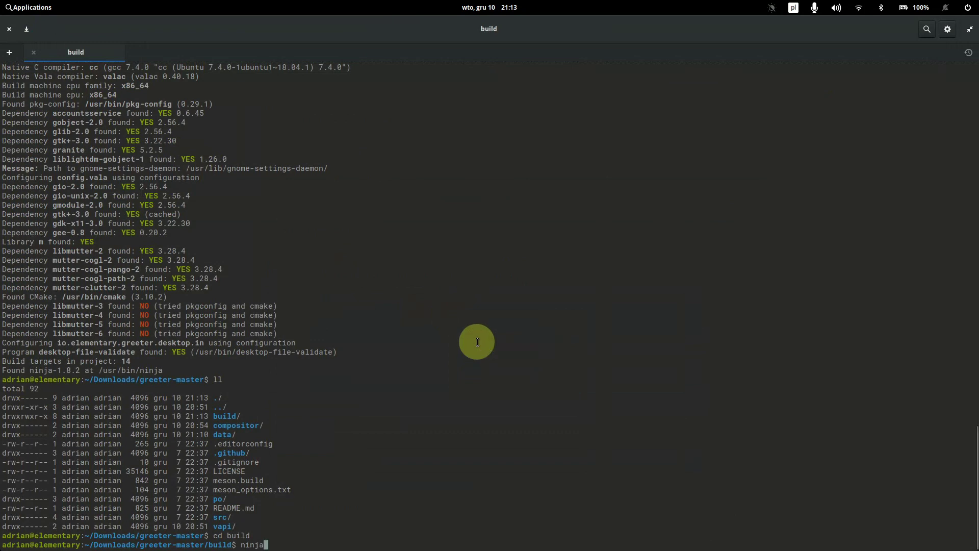
{"action": "key", "text": "Return"}
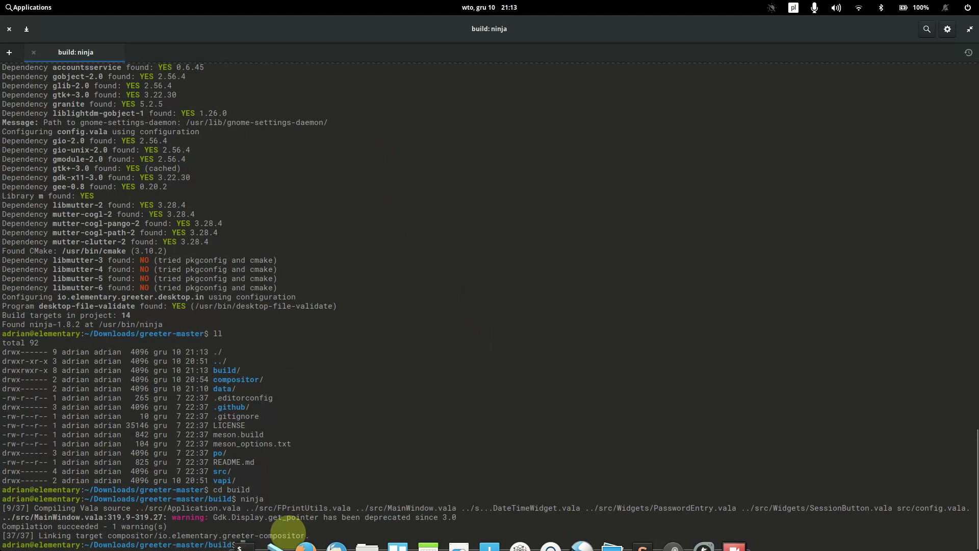
Step: Run sudo ninja install, copied from the README, to install the greeter, then minimize the terminal
{"action": "left_click", "coordinate": [311, 539]}
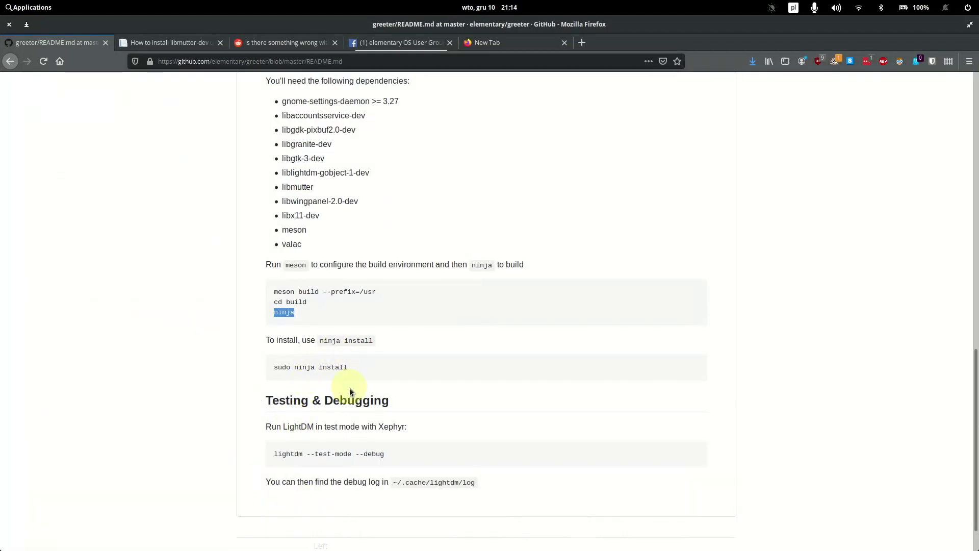
{"action": "left_click_drag", "start_coordinate": [353, 373], "coordinate": [257, 367]}
{"action": "right_click", "coordinate": [298, 366]}
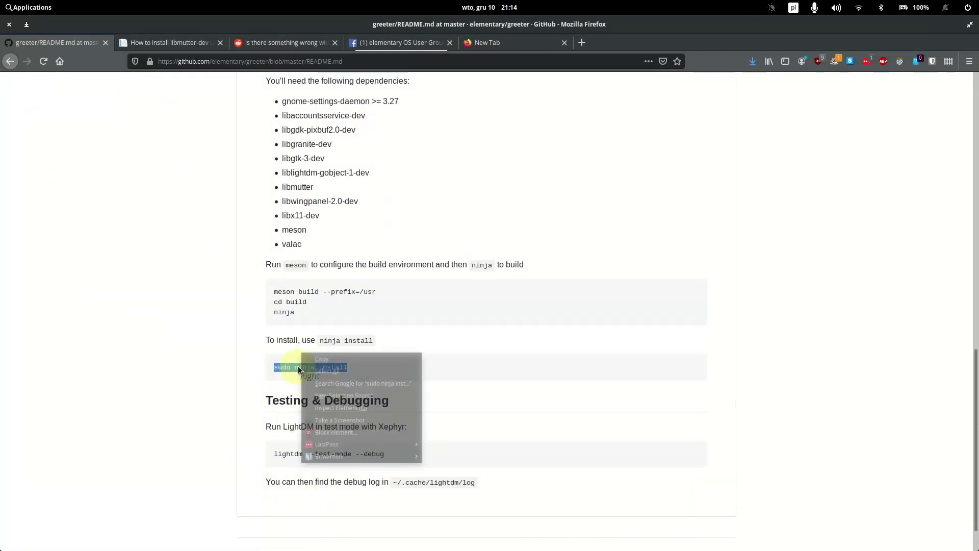
{"action": "left_click", "coordinate": [329, 357]}
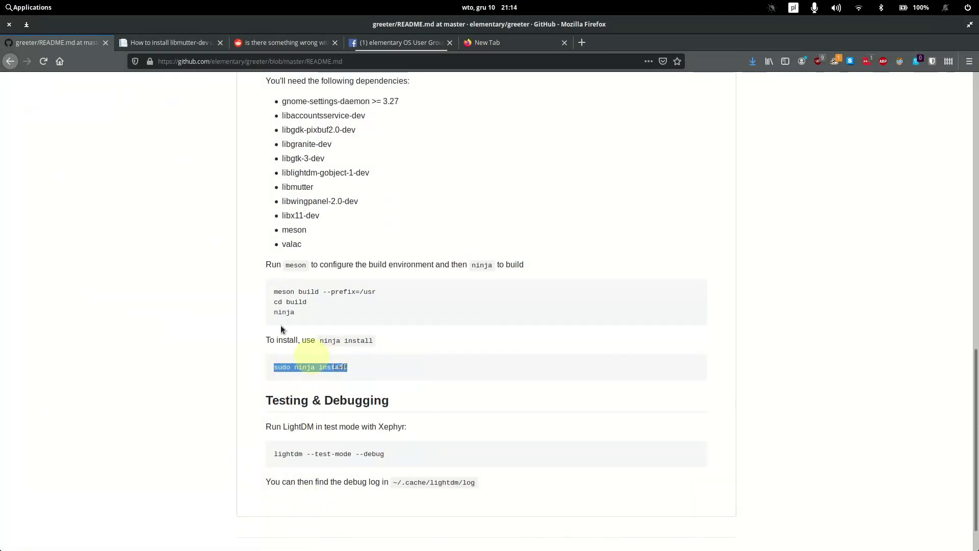
{"action": "left_click", "coordinate": [27, 24]}
{"action": "right_click", "coordinate": [487, 359]}
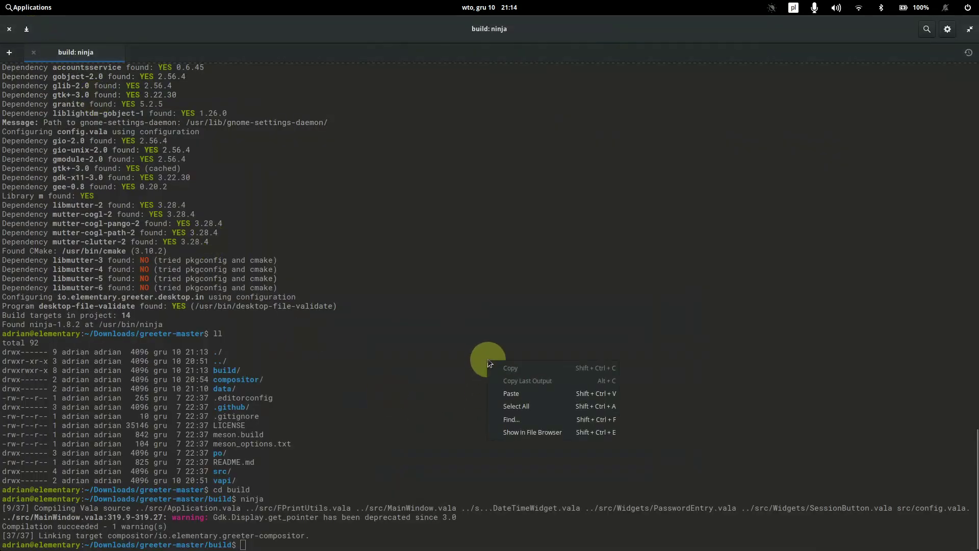
{"action": "left_click", "coordinate": [514, 390]}
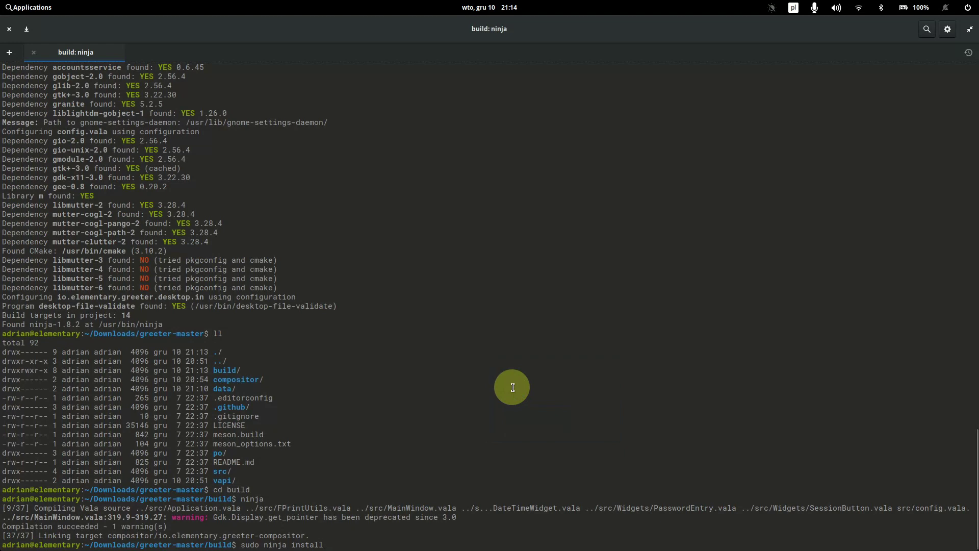
{"action": "key", "text": "Return"}
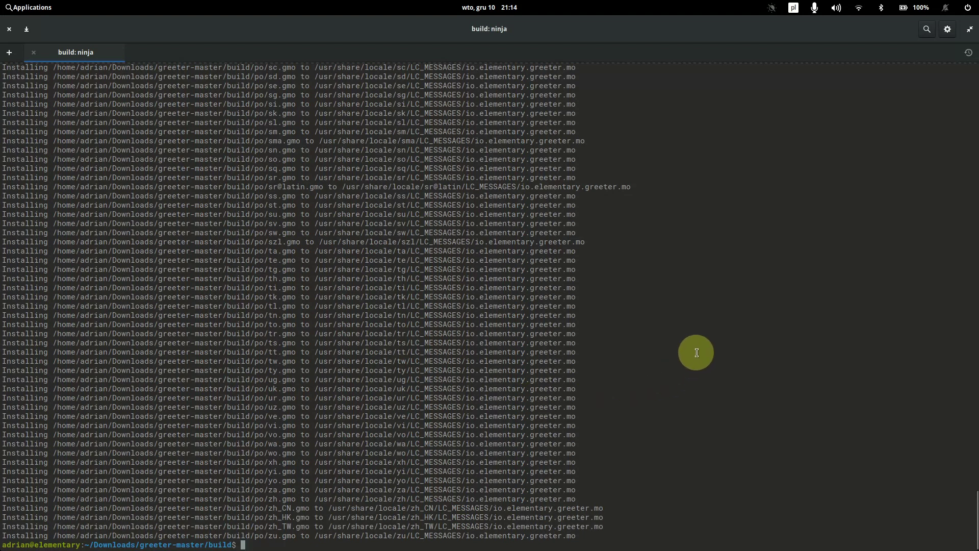
{"action": "left_click", "coordinate": [28, 28]}
Step: In Files, go up to greeter-master and open its source compositor folder
{"action": "left_click", "coordinate": [371, 544]}
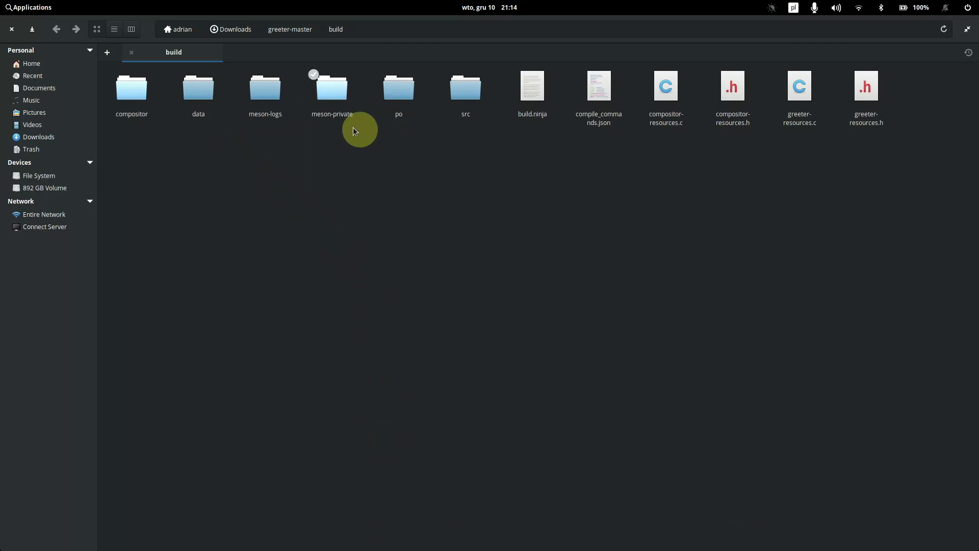
{"action": "left_click", "coordinate": [133, 98]}
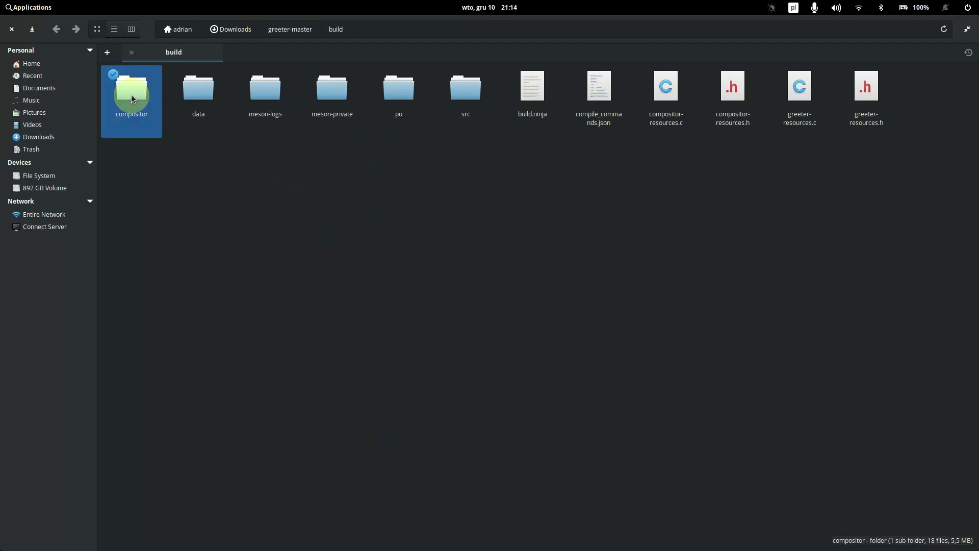
{"action": "left_click", "coordinate": [288, 33]}
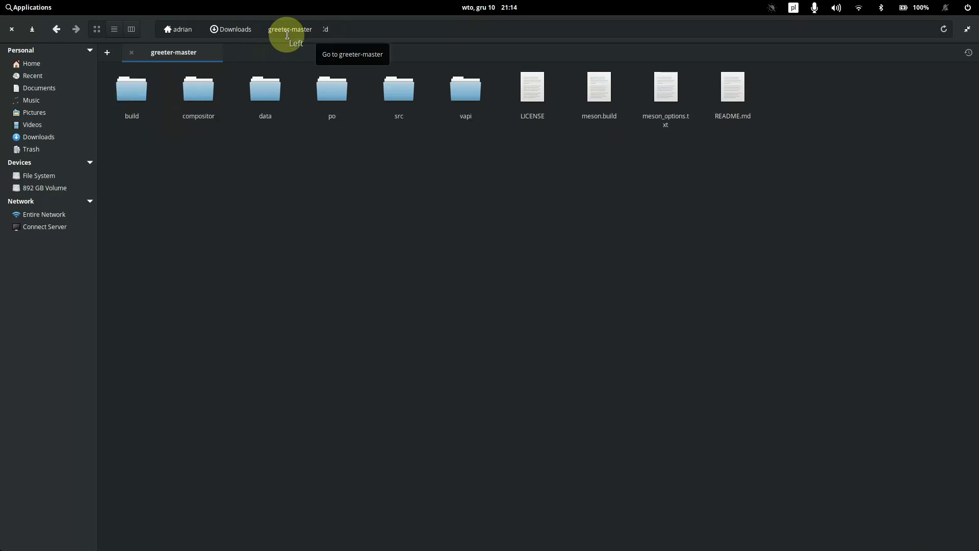
{"action": "double_click", "coordinate": [199, 93]}
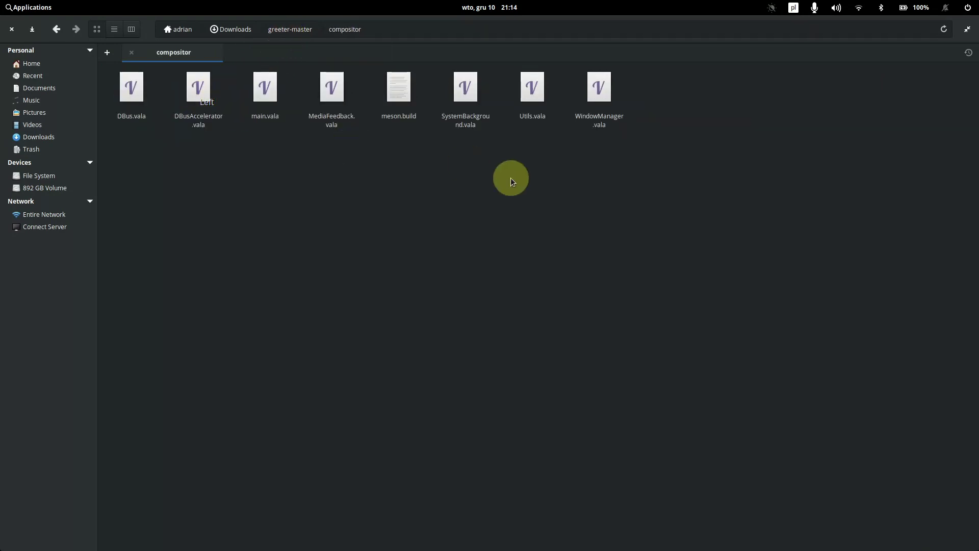
Step: Bring up the context menu for SystemBackground.vala
{"action": "left_click", "coordinate": [462, 97]}
{"action": "right_click", "coordinate": [463, 97]}
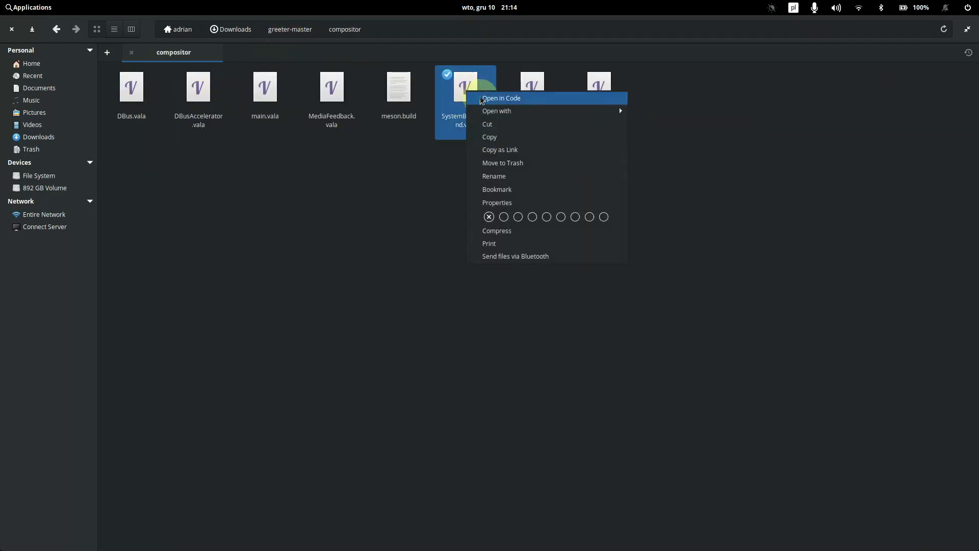
{"action": "left_click", "coordinate": [481, 99]}
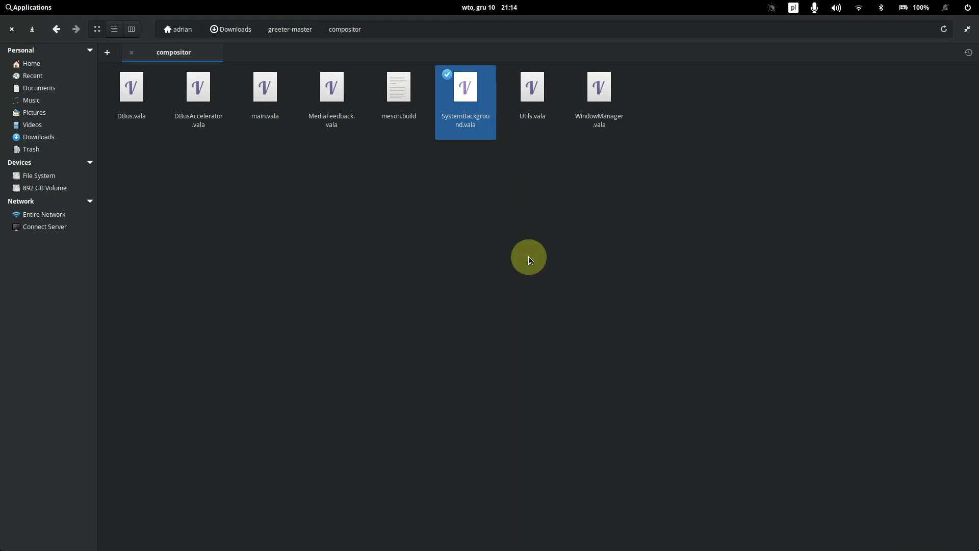
{"action": "right_click", "coordinate": [464, 91]}
Step: Open SystemBackground.vala in Code, highlight 'greeter' in the texture.png path, then close Code
{"action": "left_click", "coordinate": [479, 94]}
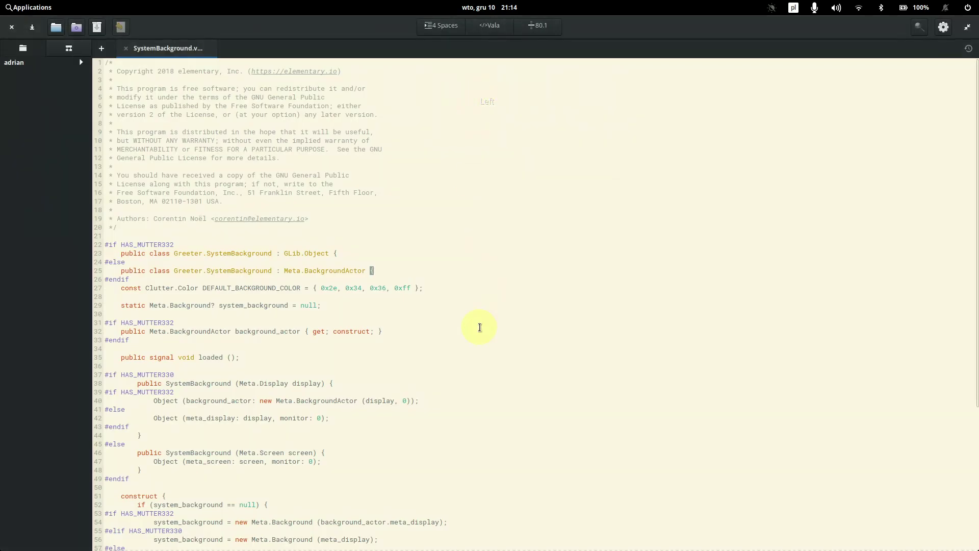
{"action": "scroll", "coordinate": [479, 331], "scroll_direction": "down", "scroll_amount": 8}
{"action": "left_click_drag", "start_coordinate": [435, 376], "coordinate": [459, 376]}
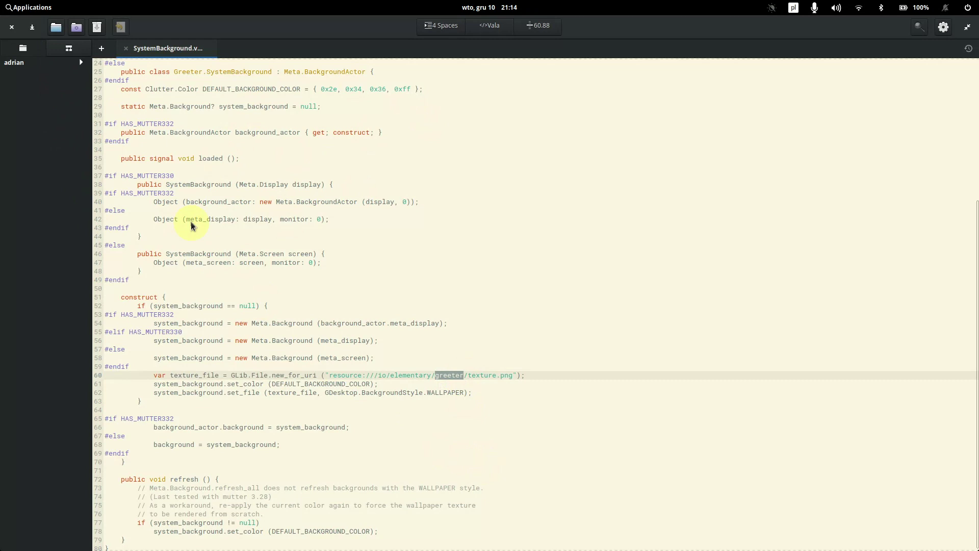
{"action": "left_click", "coordinate": [126, 49]}
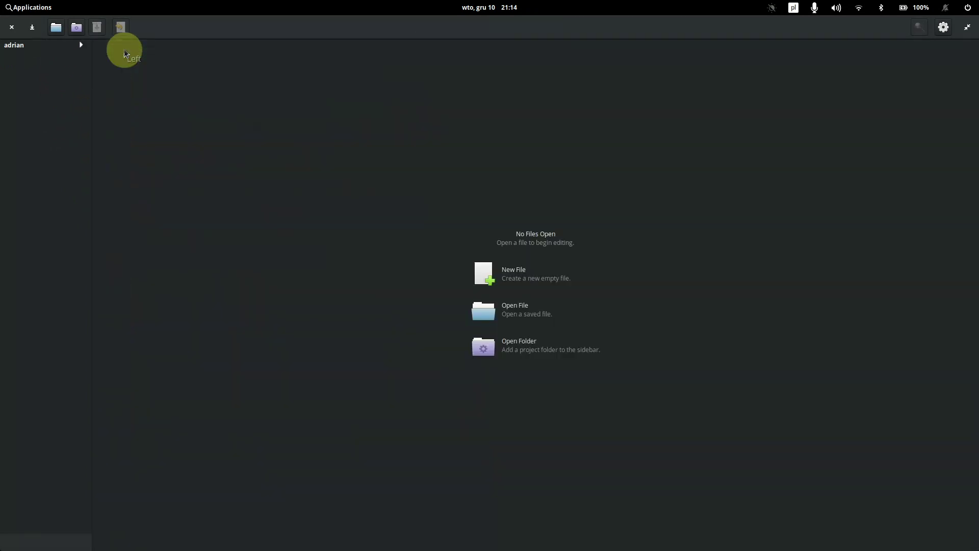
{"action": "left_click", "coordinate": [11, 28]}
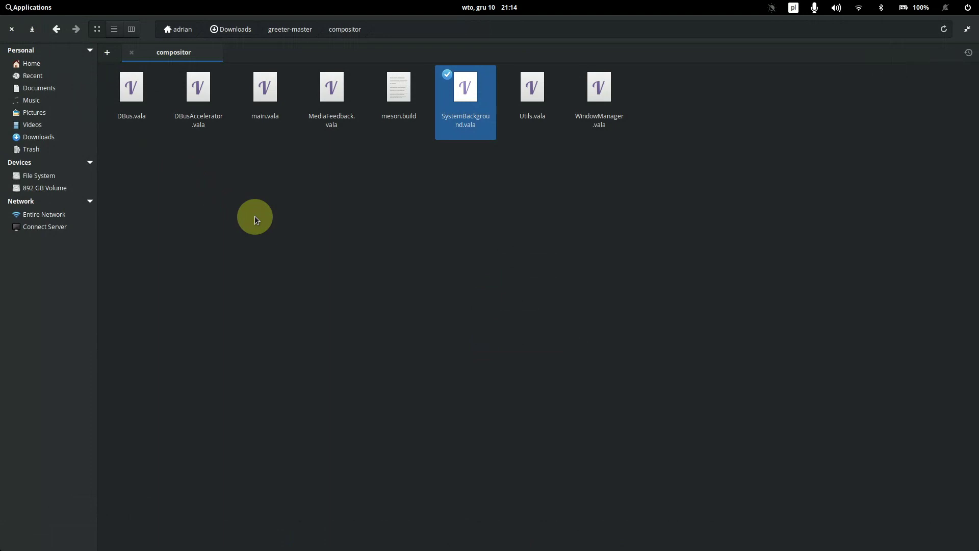
Step: Close Files, then search Applications for 'dconf' and launch dconf Editor
{"action": "left_click", "coordinate": [12, 32]}
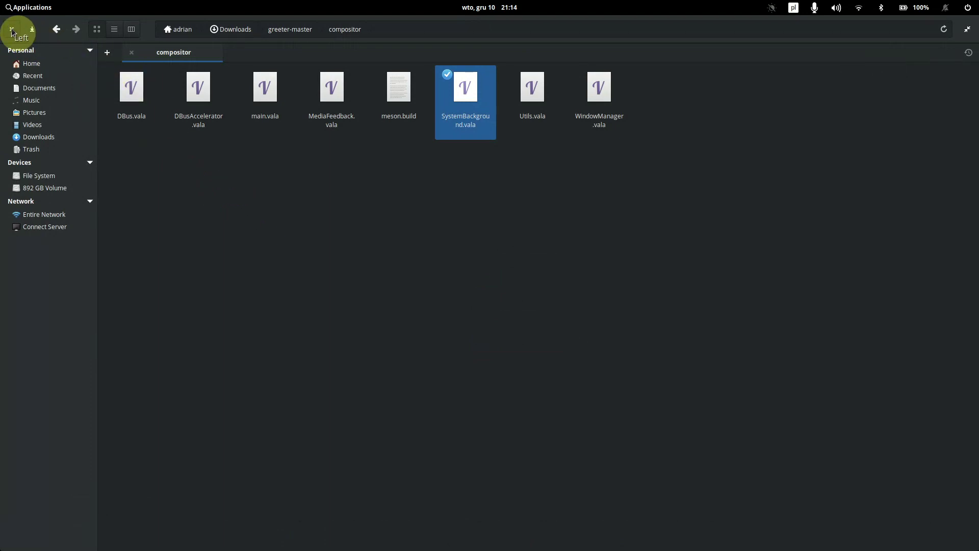
{"action": "left_click", "coordinate": [28, 8]}
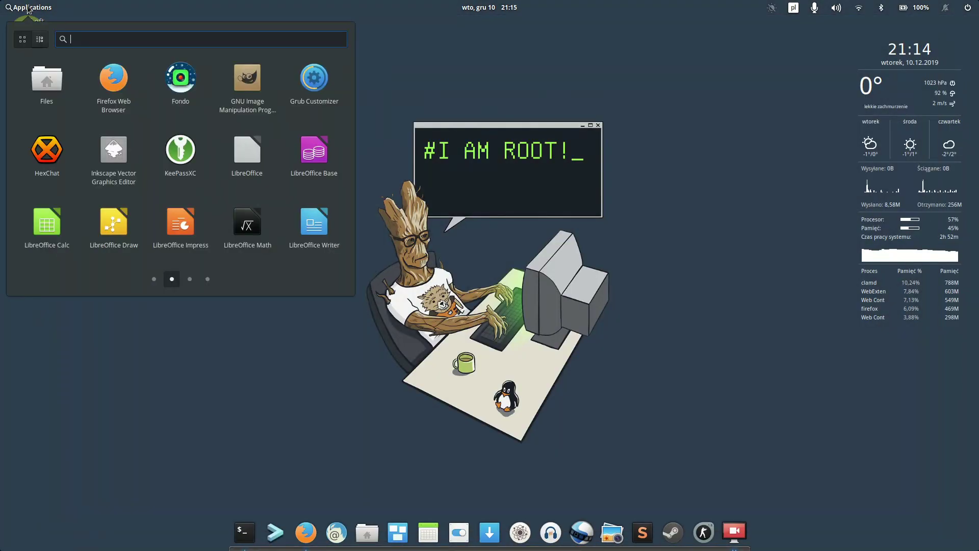
{"action": "left_click", "coordinate": [157, 278]}
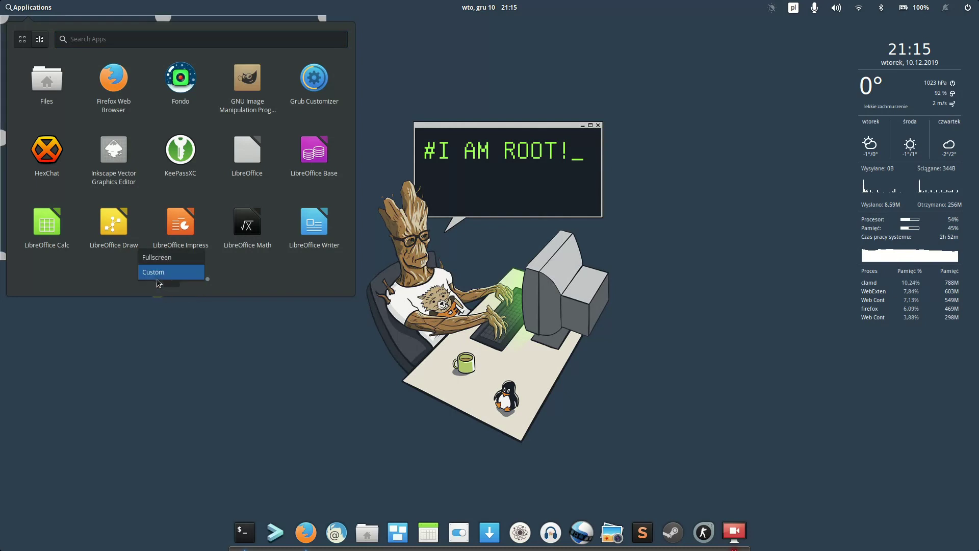
{"action": "left_click", "coordinate": [275, 277]}
{"action": "left_click", "coordinate": [104, 41]}
{"action": "type", "text": "dc"}
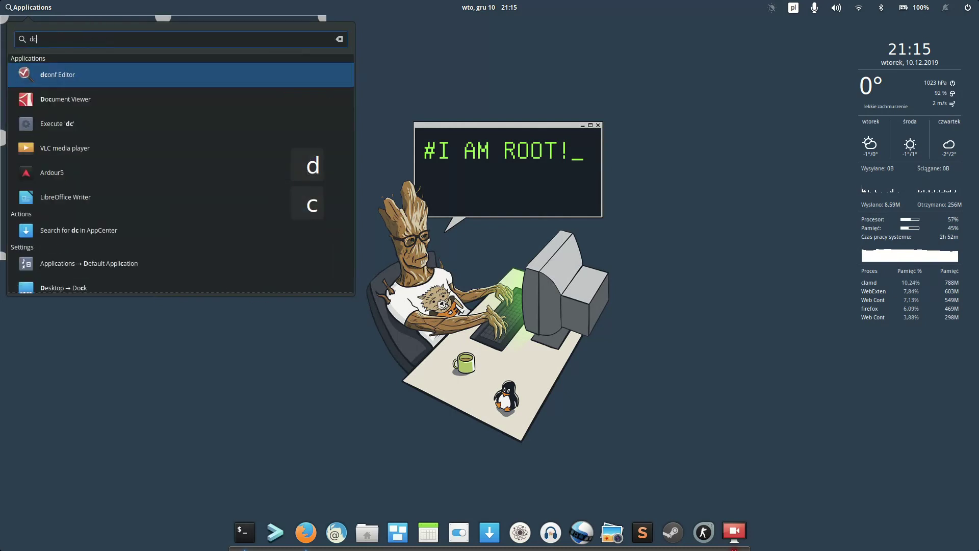
{"action": "type", "text": "onf"}
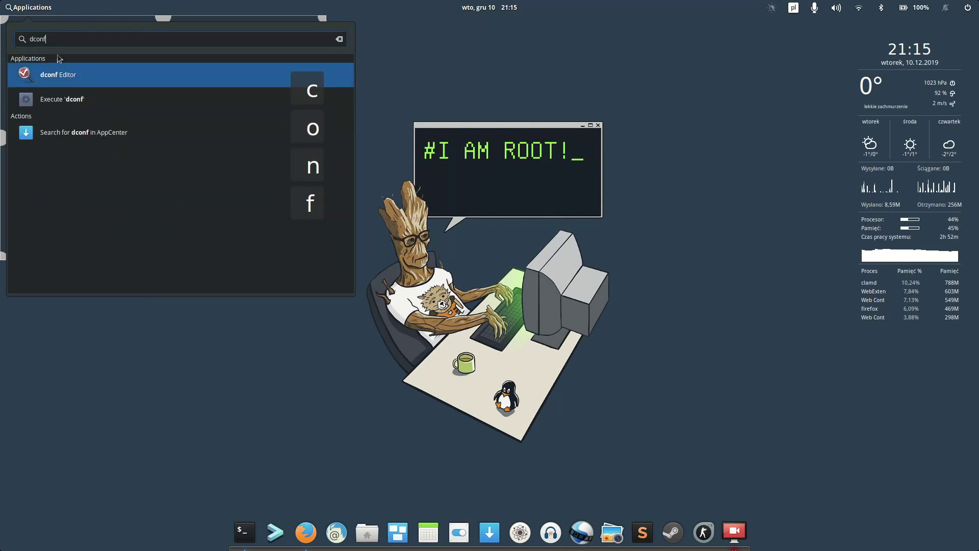
{"action": "left_click", "coordinate": [69, 81]}
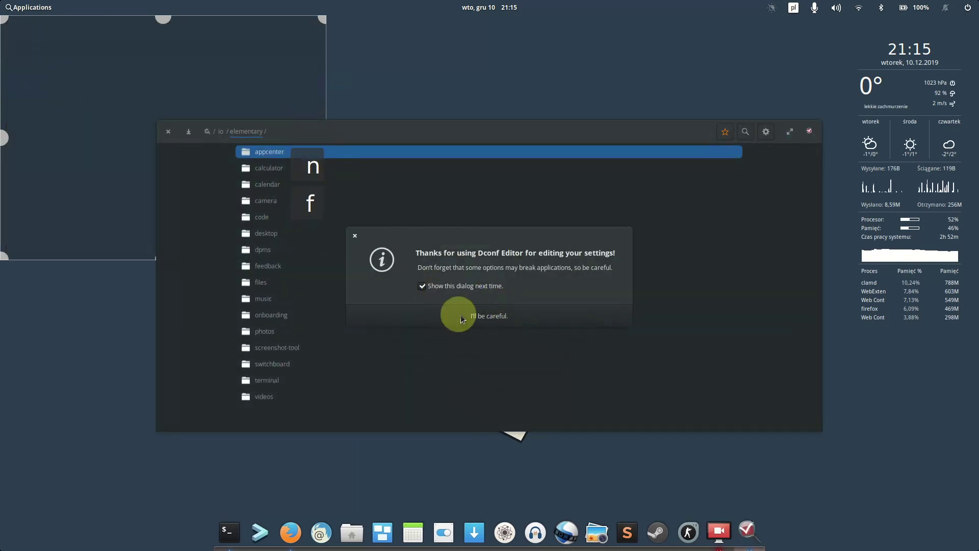
Step: Choose 'I'll be careful.' and move the dconf Editor window down and left
{"action": "left_click", "coordinate": [474, 317]}
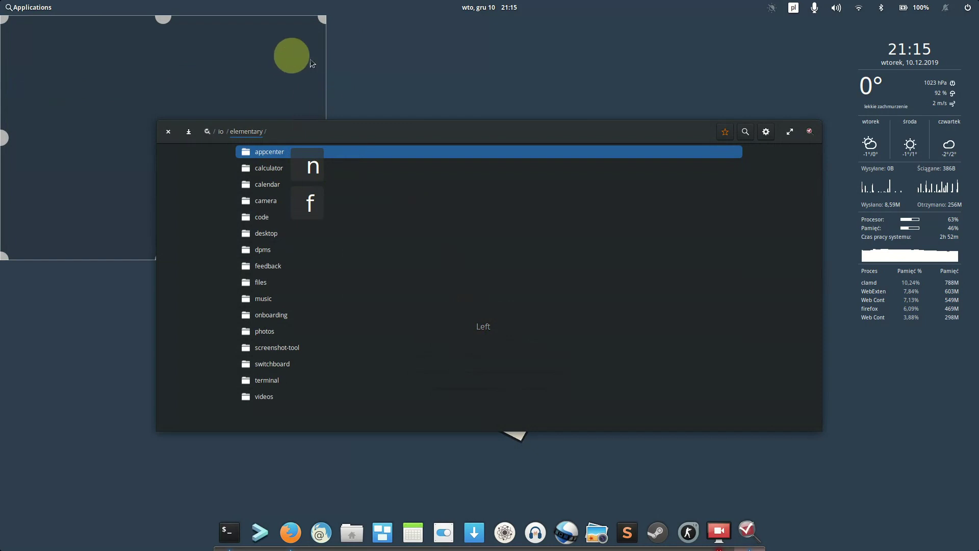
{"action": "left_click_drag", "start_coordinate": [345, 135], "coordinate": [304, 161]}
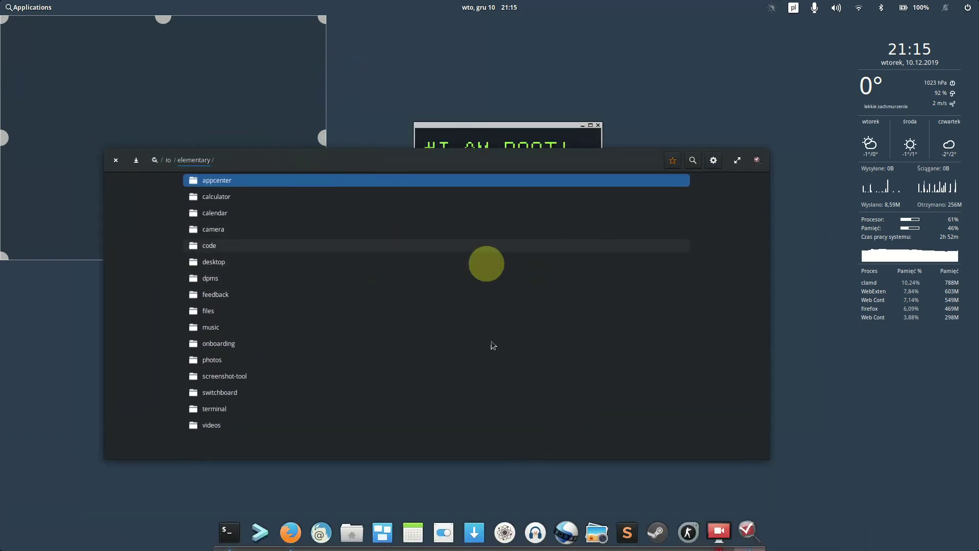